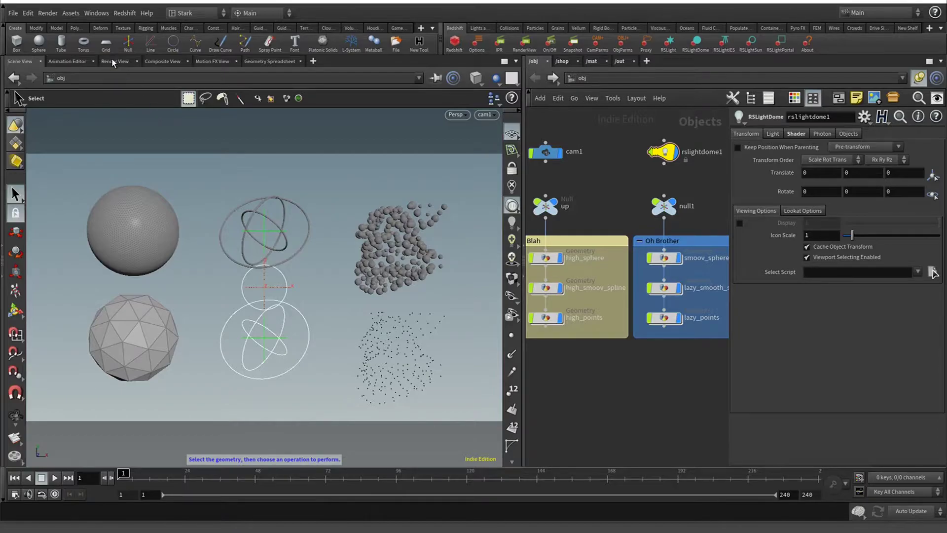
# - Examine the existing render and the node networks of high_sphere, high_smoov_spline and high_points
pyautogui.click(115, 62)
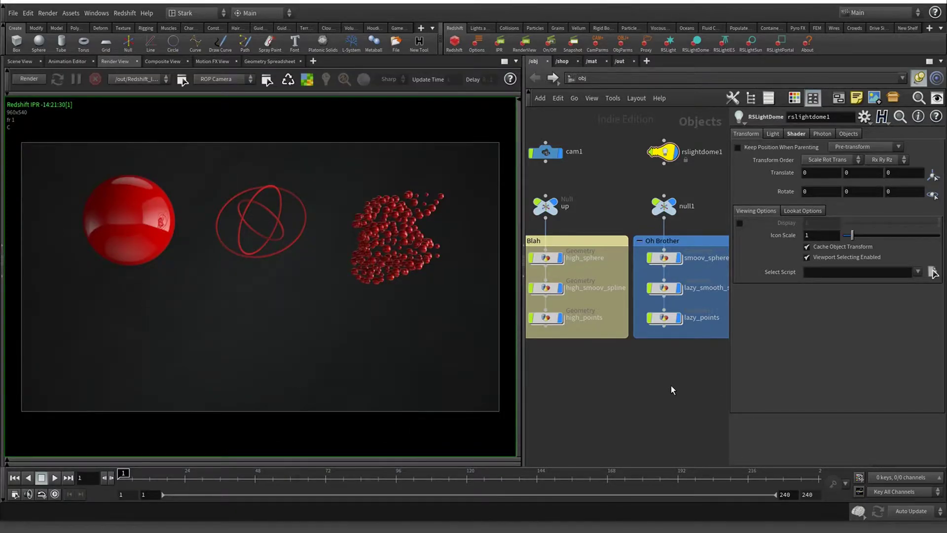
pyautogui.click(22, 60)
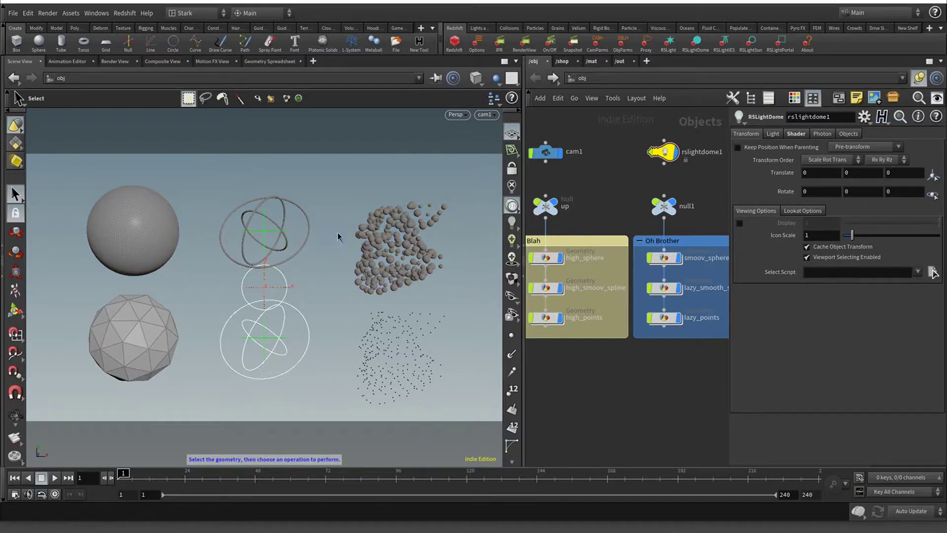
pyautogui.doubleClick(546, 258)
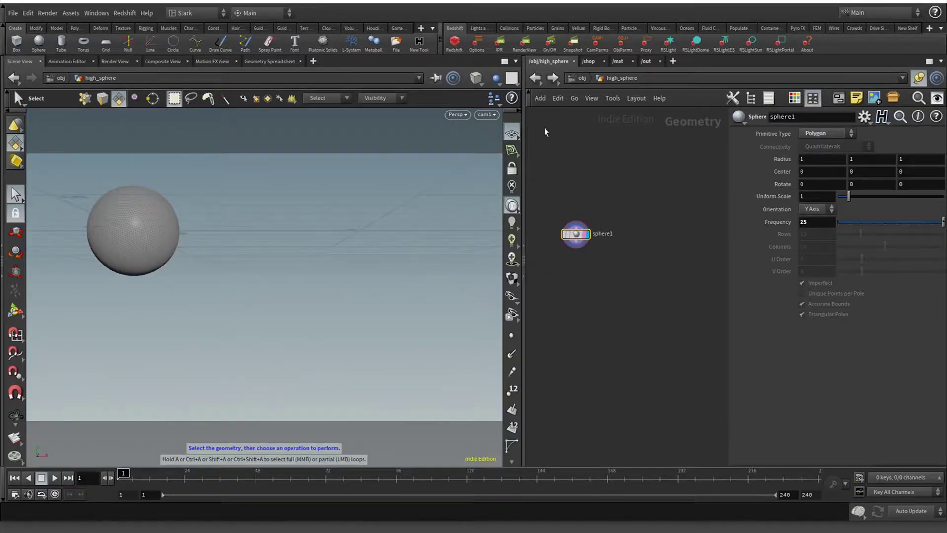
pyautogui.click(532, 79)
pyautogui.doubleClick(548, 285)
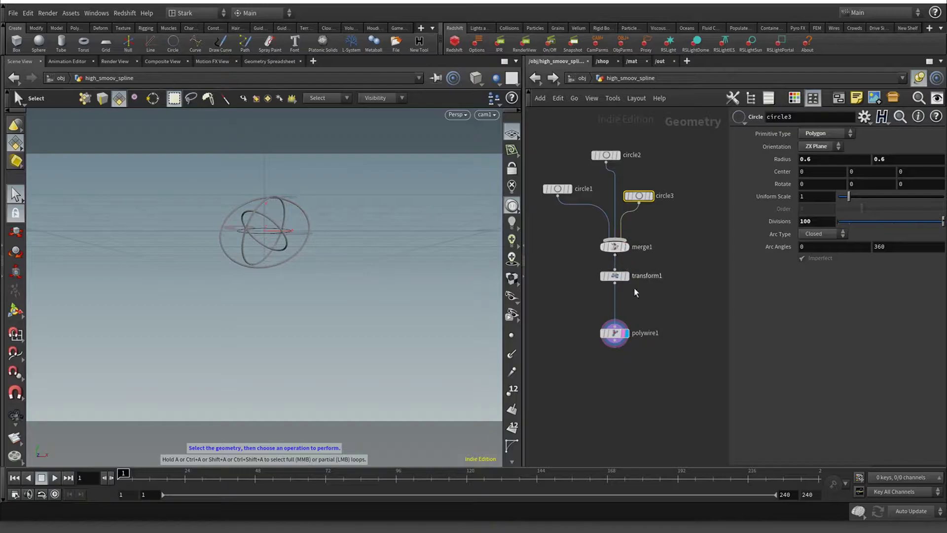
pyautogui.click(622, 334)
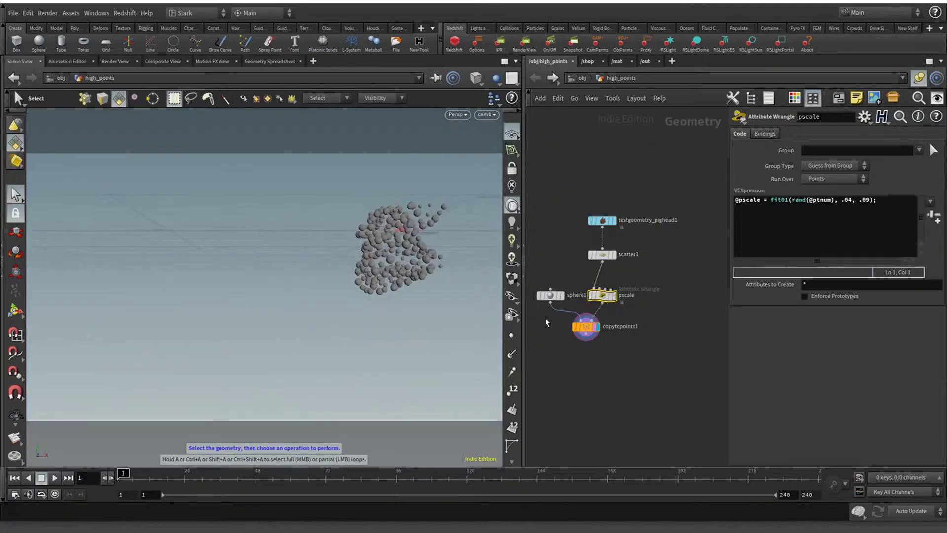
pyautogui.click(586, 326)
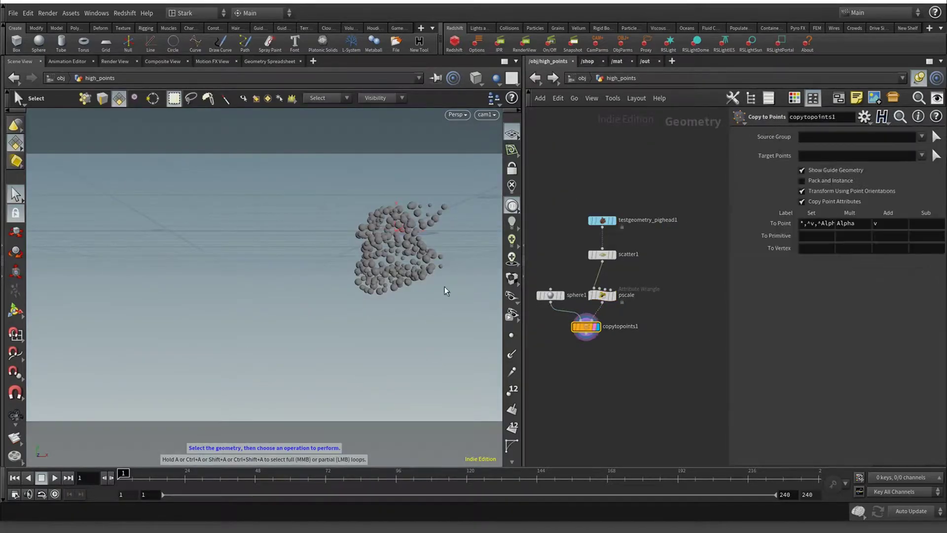
pyautogui.click(536, 77)
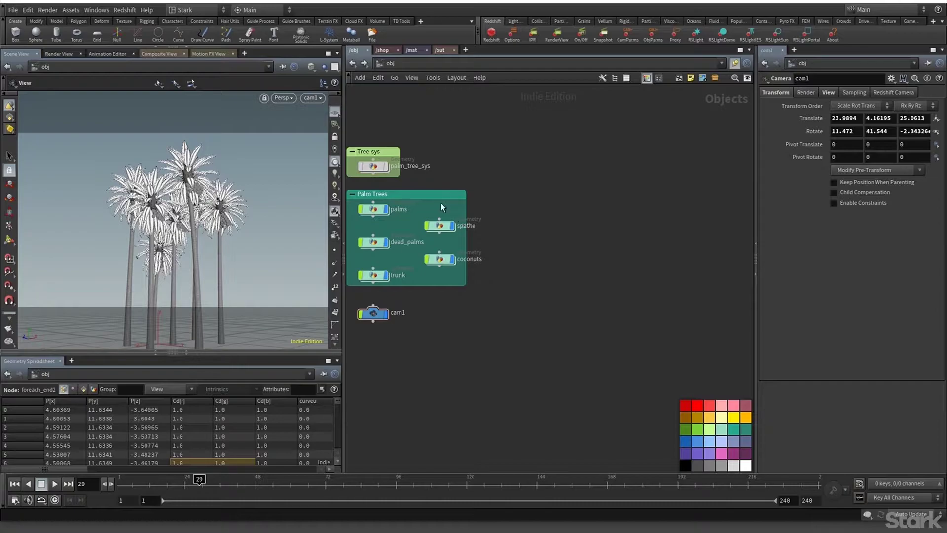
# - Shift the middle point of the sculpt wrangle's Ypos ramp toward the start of the ramp
pyautogui.moveTo(508, 158); pyautogui.dragTo(552, 194, button='middle')
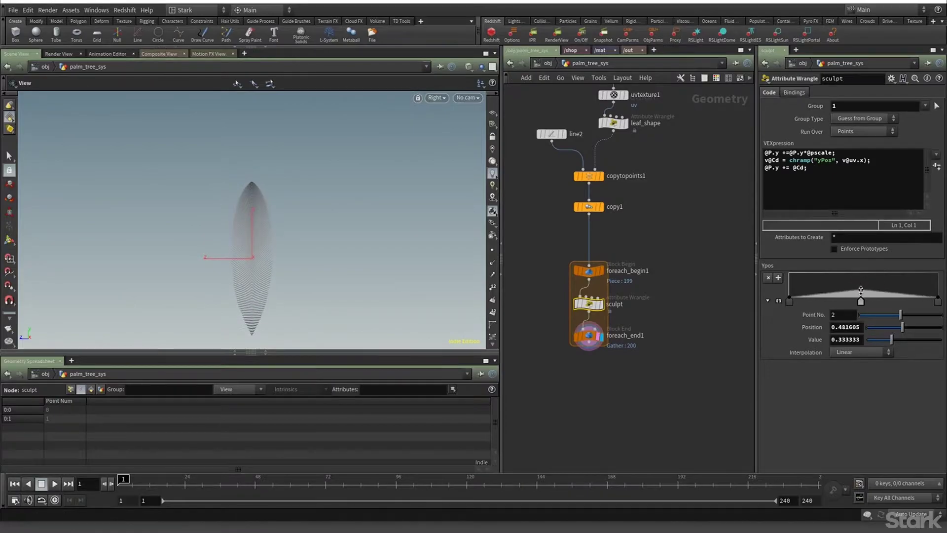
pyautogui.moveTo(861, 289); pyautogui.dragTo(839, 292)
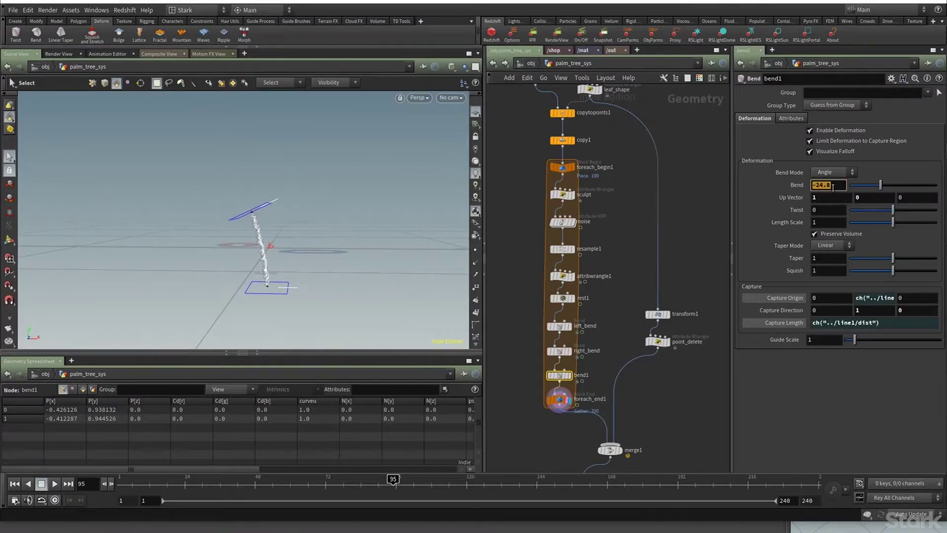
# - Set the Bend angle of the bend1 node to 50
pyautogui.doubleClick(829, 185)
pyautogui.write('50')
pyautogui.press('Return')
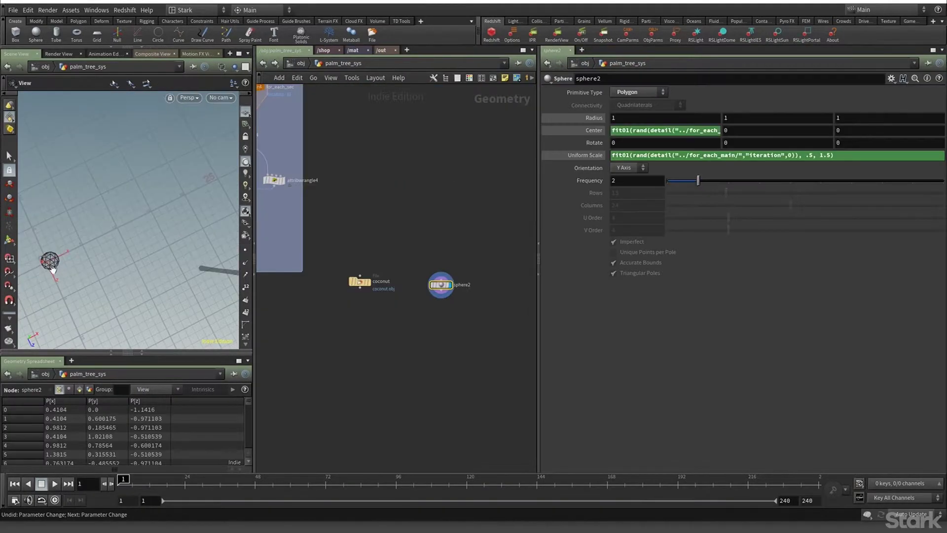
pyautogui.moveTo(52, 269); pyautogui.dragTo(56, 264)
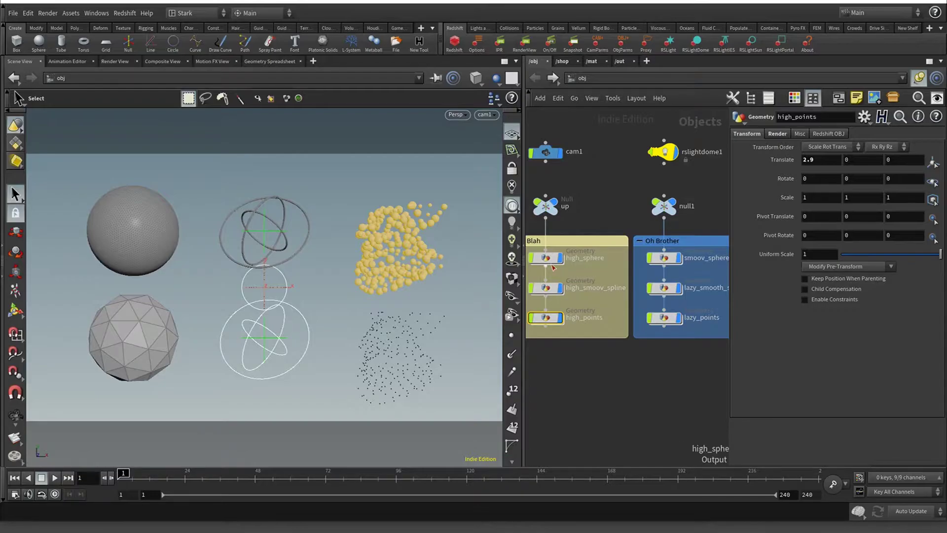
# - Hide the spline and points objects in both groups and check the Redshift render of the two spheres
pyautogui.click(104, 63)
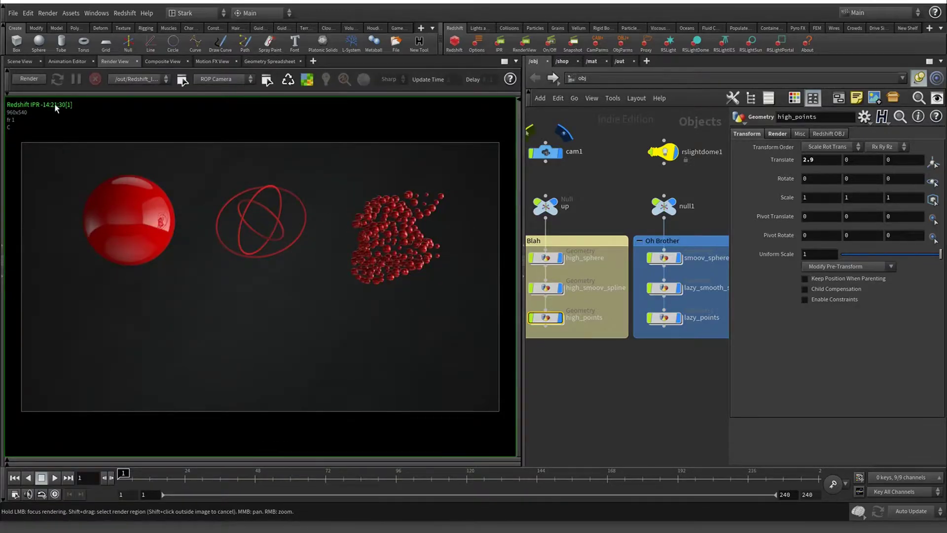
pyautogui.click(24, 61)
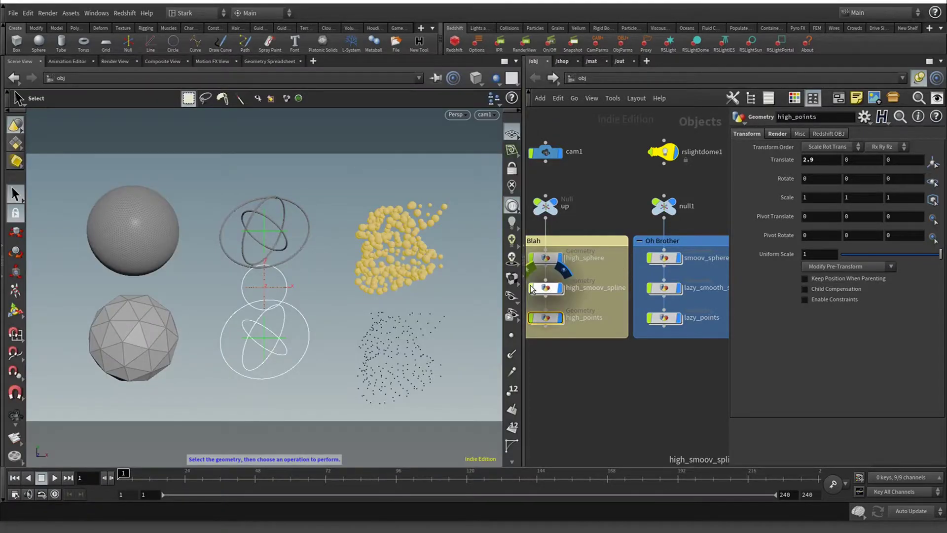
pyautogui.moveTo(531, 354); pyautogui.dragTo(676, 280)
pyautogui.press('r')
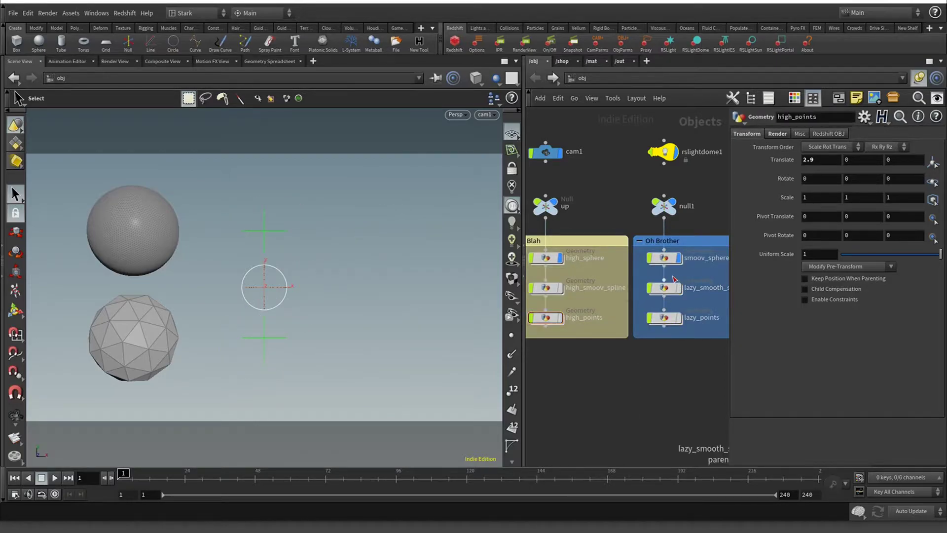
pyautogui.click(118, 62)
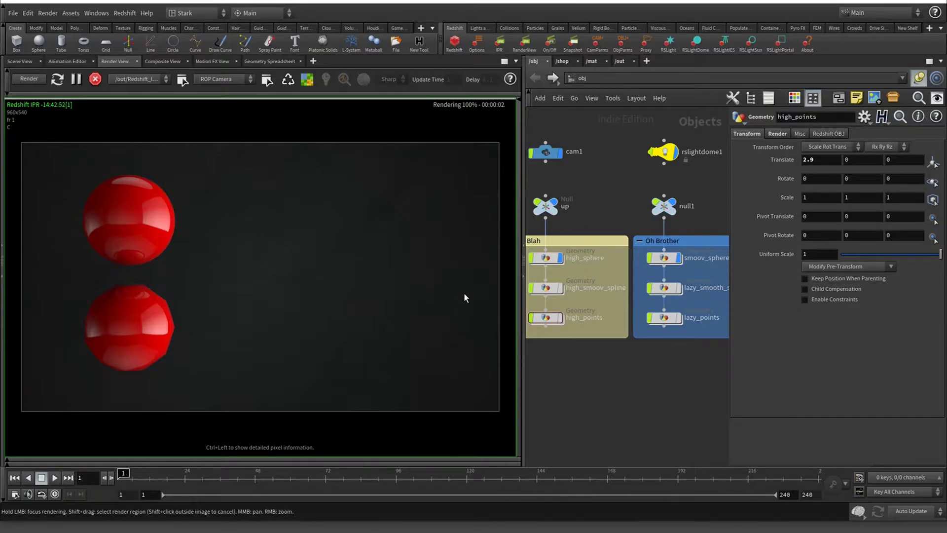
pyautogui.click(27, 64)
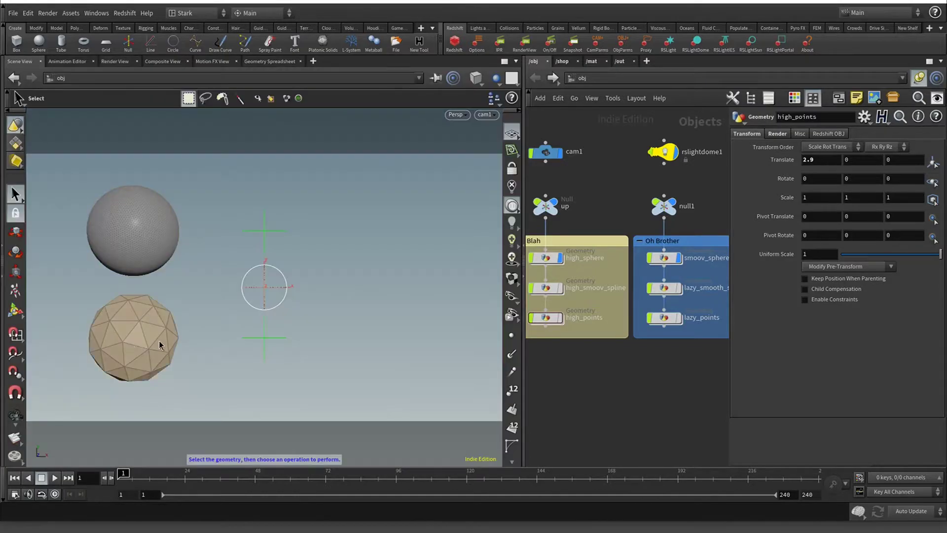
# - Try Polygon Mesh as the primitive type of the sphere inside high_sphere, and restore it to Polygon
pyautogui.doubleClick(548, 258)
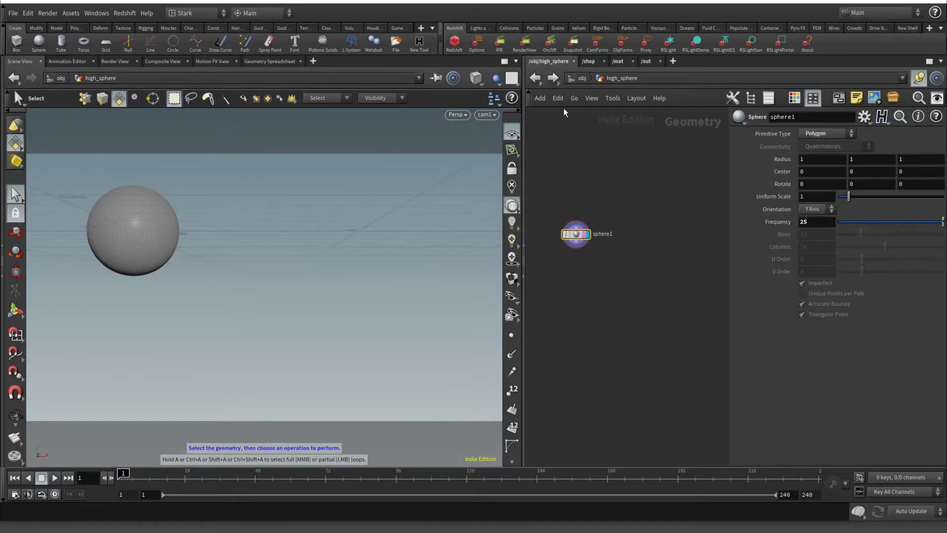
pyautogui.click(816, 134)
pyautogui.click(824, 152)
pyautogui.click(821, 134)
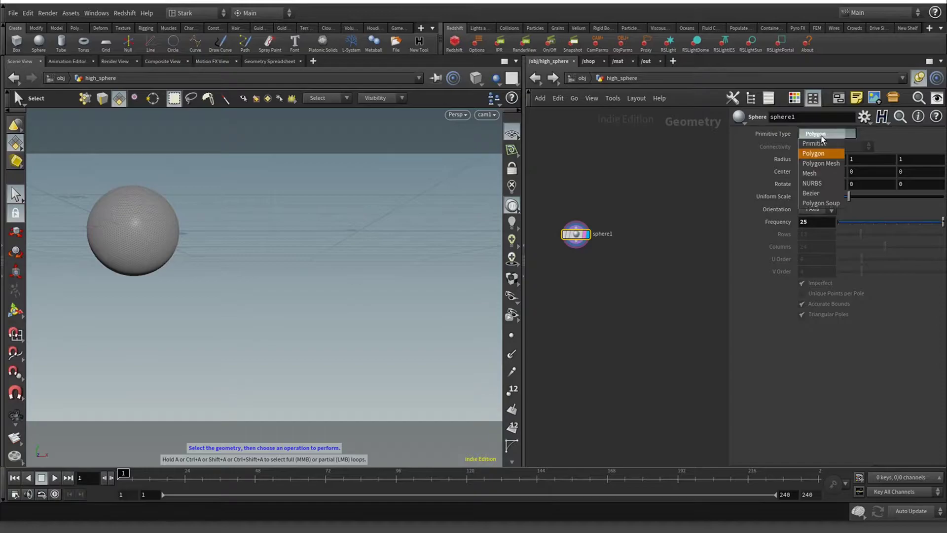
pyautogui.click(824, 164)
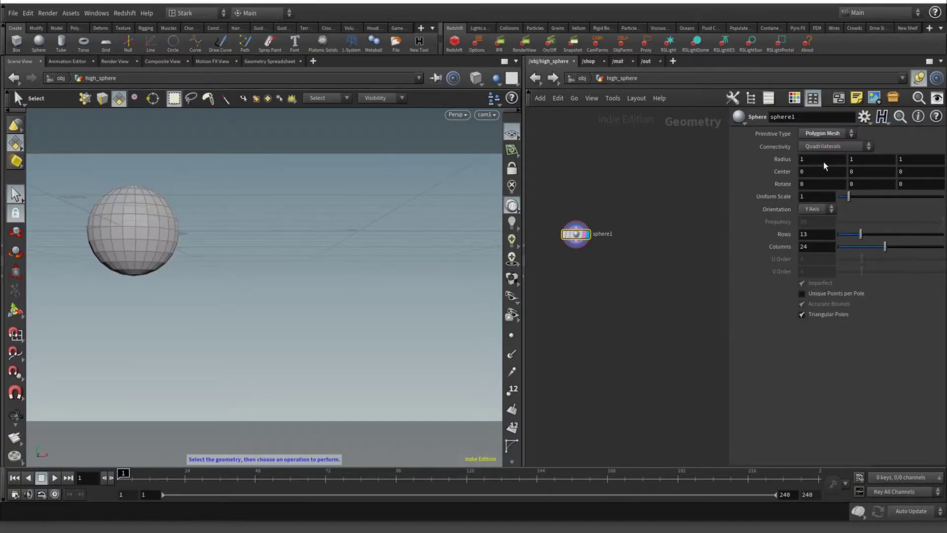
pyautogui.click(828, 139)
pyautogui.click(828, 143)
pyautogui.click(829, 137)
pyautogui.click(830, 138)
pyautogui.click(533, 78)
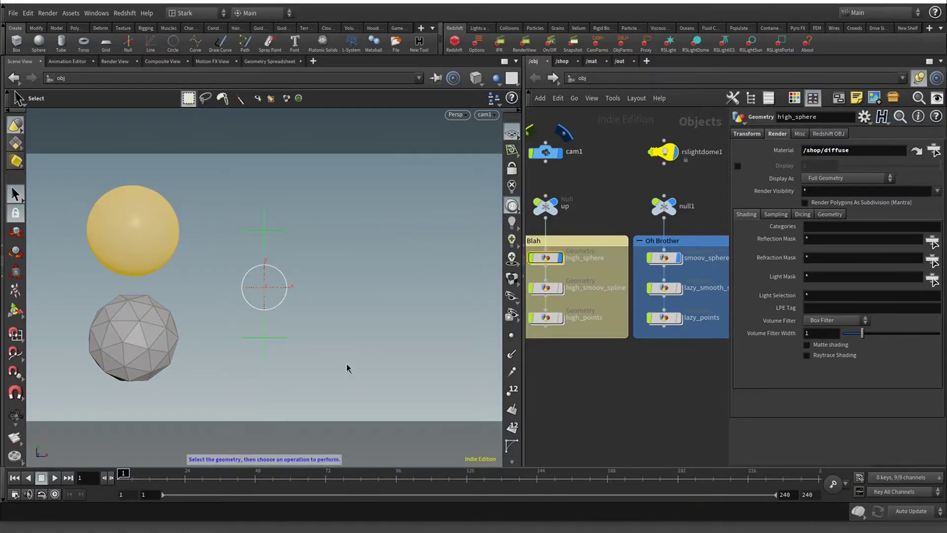
# - Enable Redshift tessellation on the smoov_sphere object and check it in the render
pyautogui.click(669, 260)
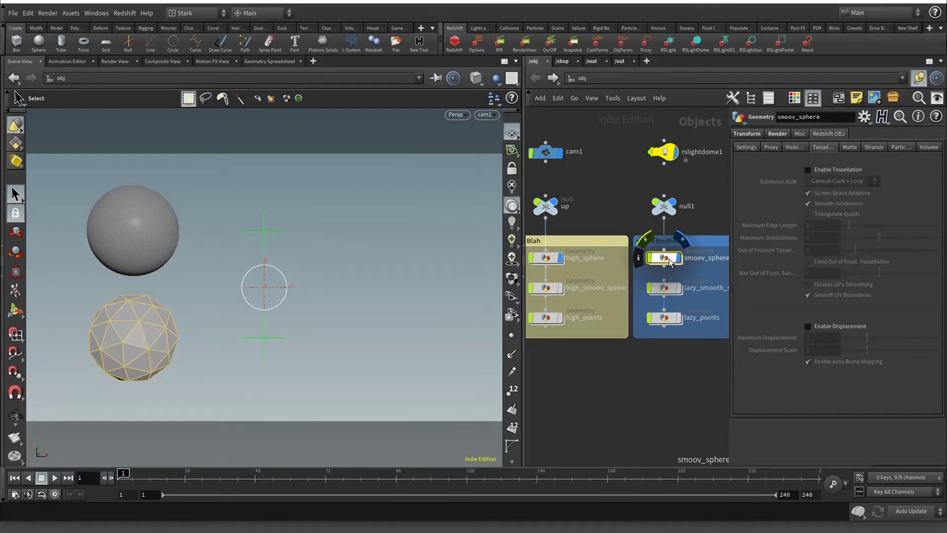
pyautogui.click(808, 169)
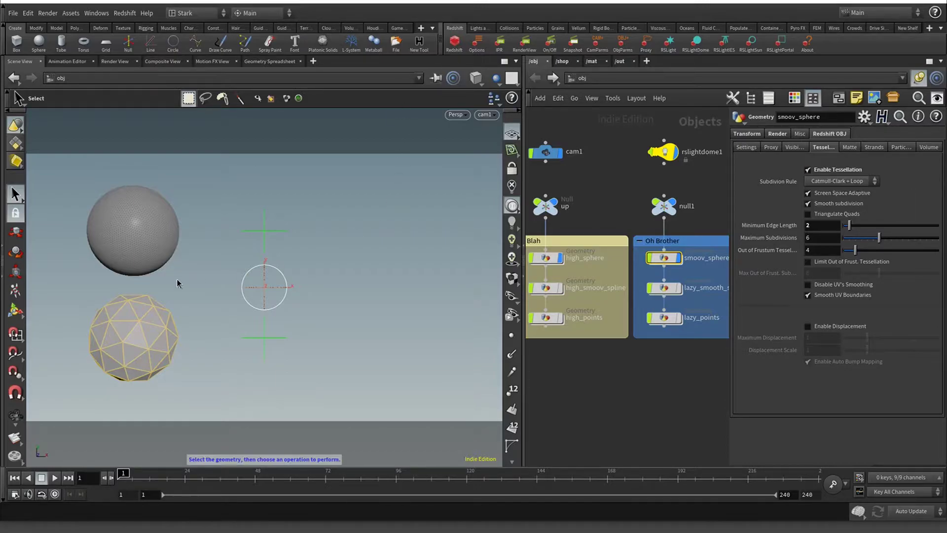
pyautogui.click(115, 61)
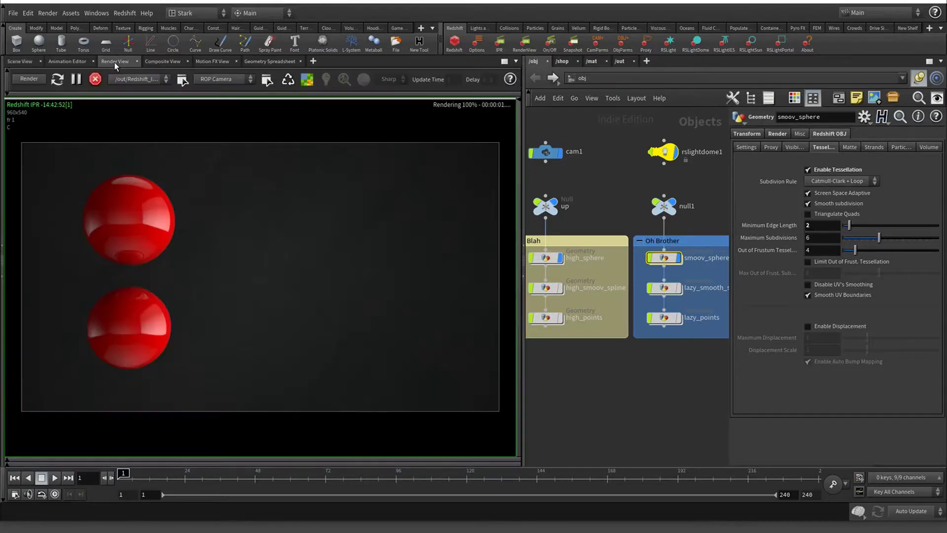
# - Compare smoov_sphere's render with tessellation off and on, restarting the IPR render in between
pyautogui.click(822, 172)
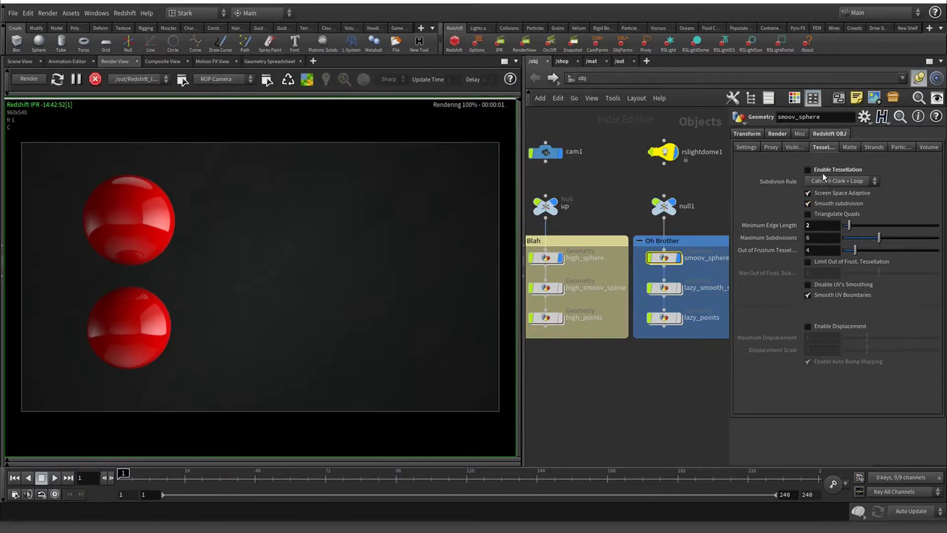
pyautogui.click(95, 79)
pyautogui.click(31, 78)
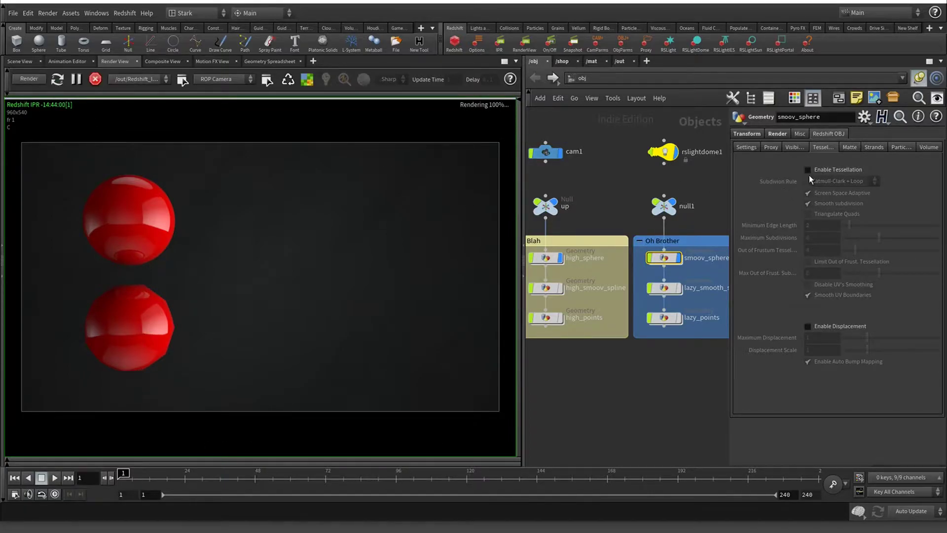
pyautogui.click(808, 171)
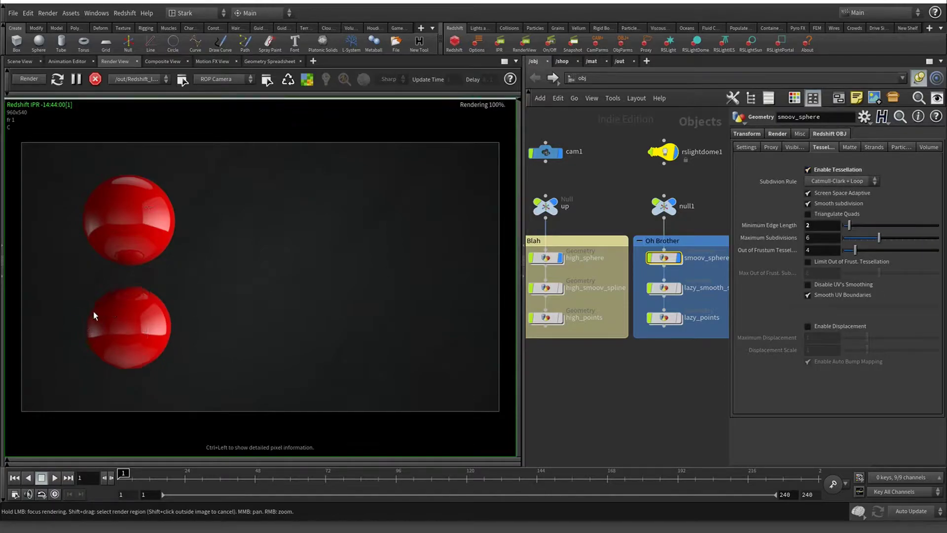
# - Lower the frequency of the sphere inside smoov_sphere to 1 and compare its render with the viewport geometry
pyautogui.click(20, 61)
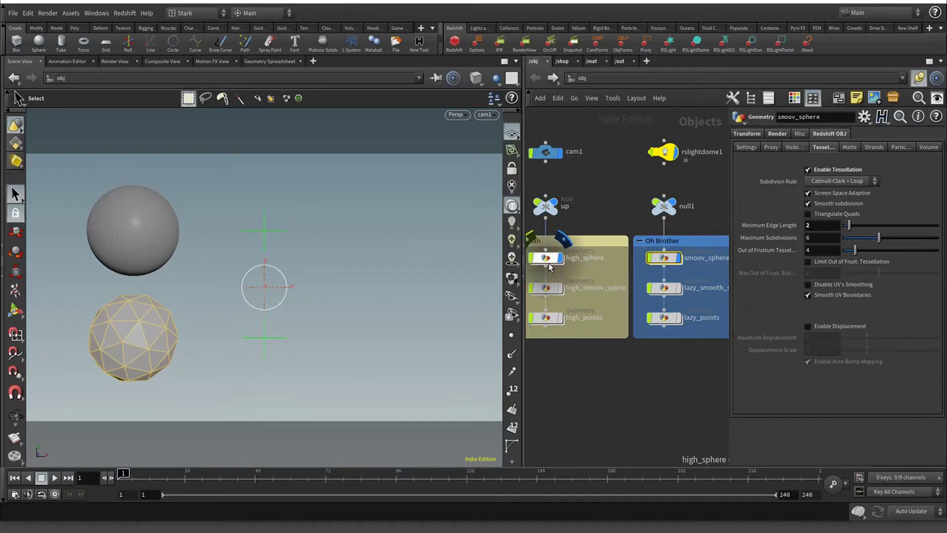
pyautogui.doubleClick(679, 260)
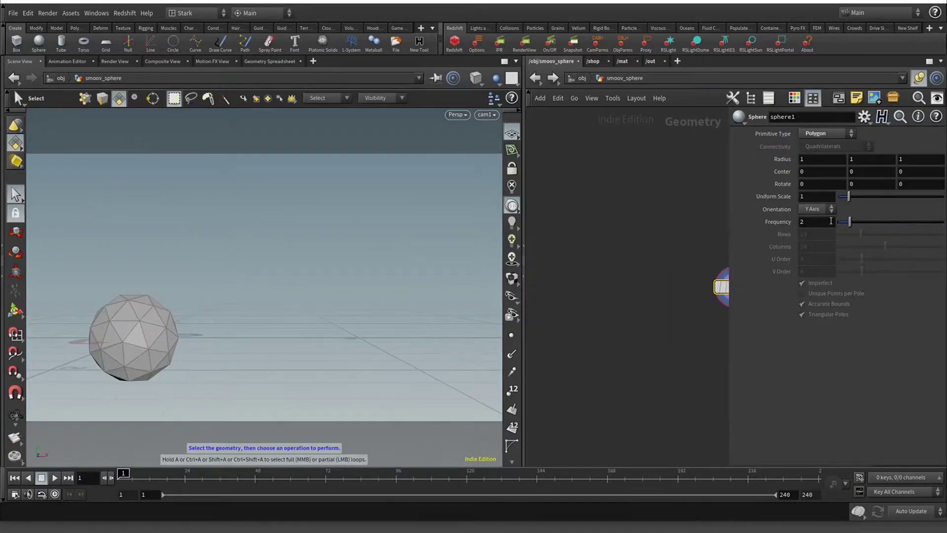
pyautogui.moveTo(844, 226); pyautogui.dragTo(838, 225)
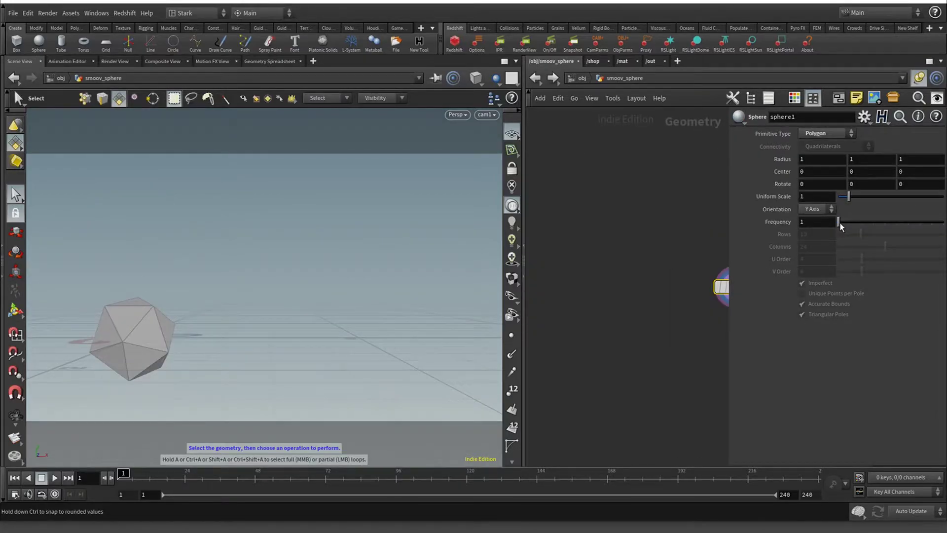
pyautogui.click(120, 60)
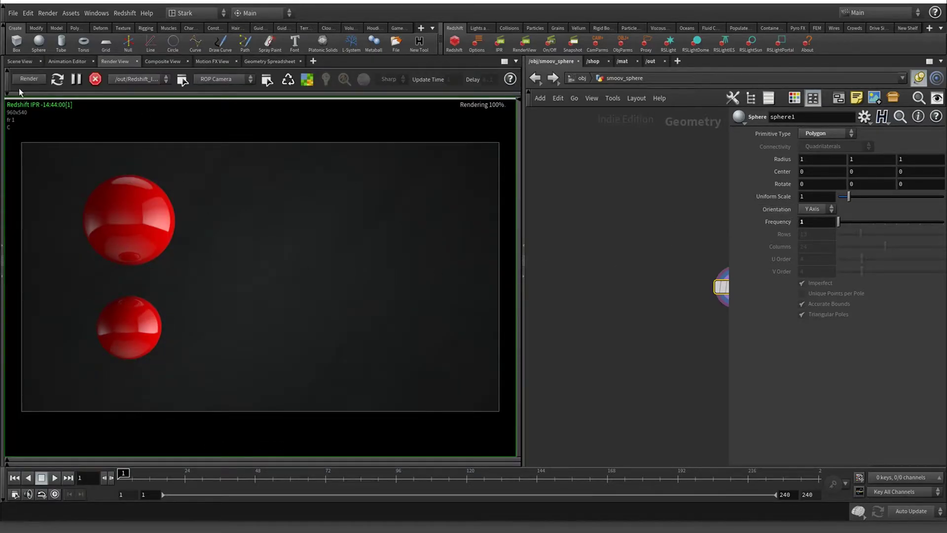
pyautogui.click(20, 61)
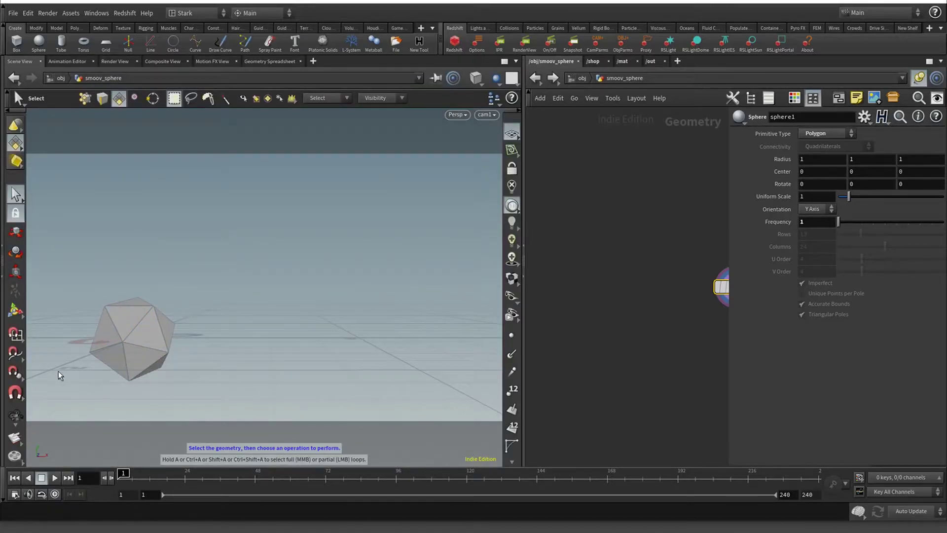
pyautogui.click(116, 61)
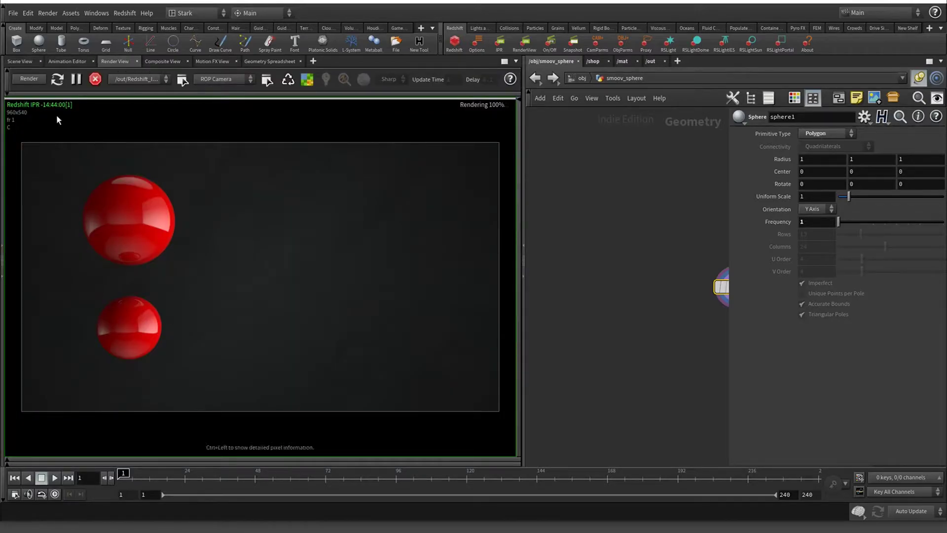
pyautogui.click(26, 62)
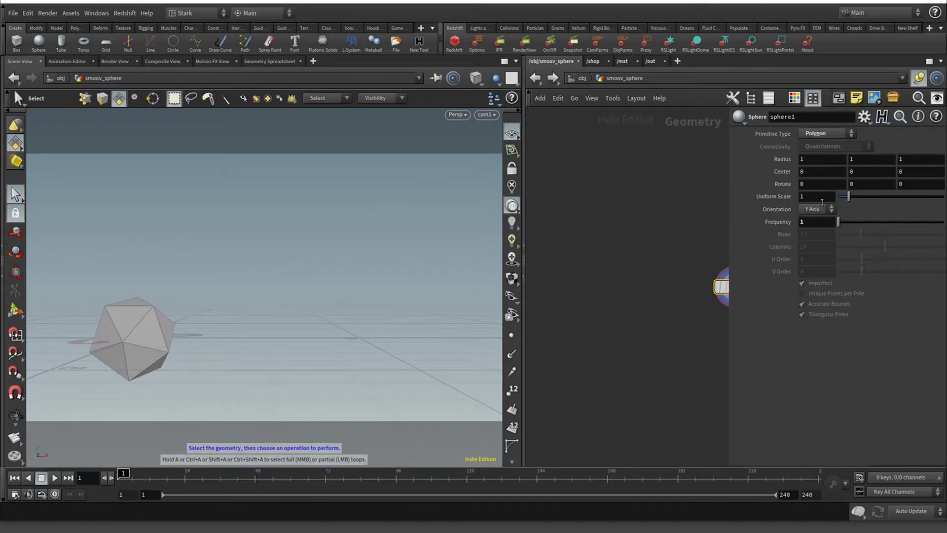
# - Set the frequency of smoov_sphere's sphere to 3 and check the tessellated result in the render
pyautogui.click(818, 221)
pyautogui.write('3')
pyautogui.press('Return')
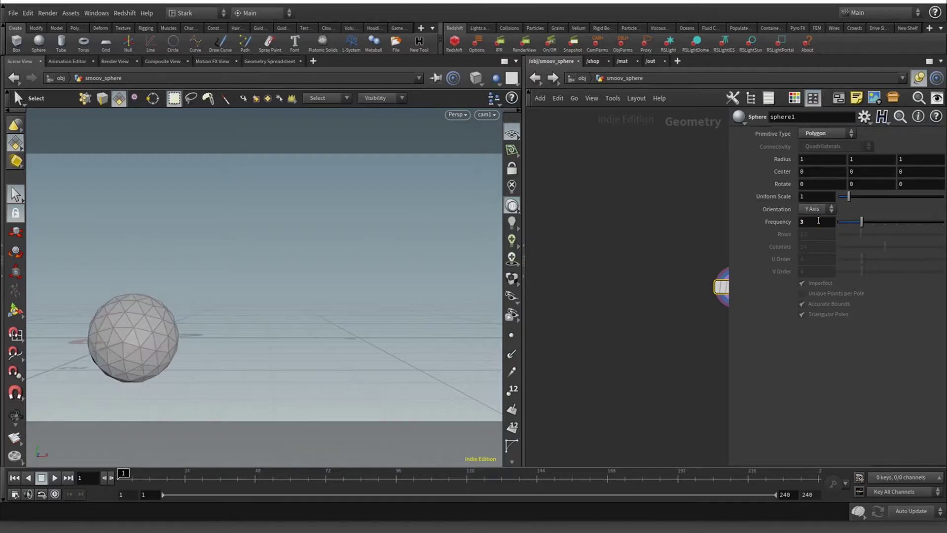
pyautogui.click(117, 60)
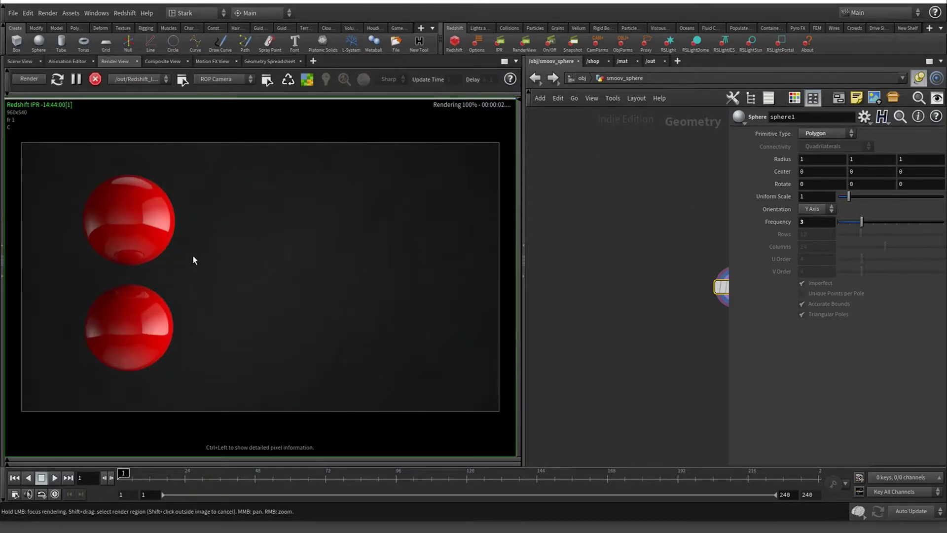
# - Return to object level and toggle smoov_sphere's tessellation off and on again to compare the renders
pyautogui.press('h')
pyautogui.click(535, 77)
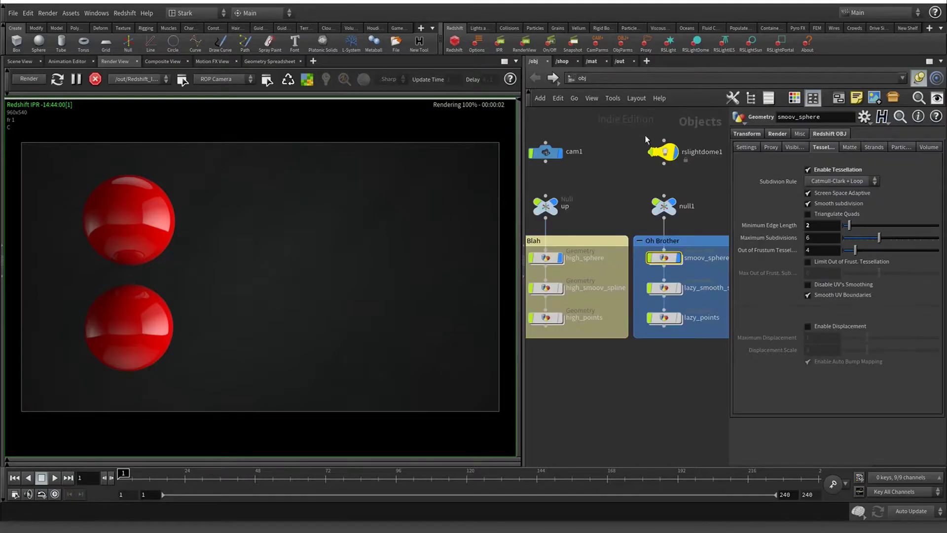
pyautogui.click(811, 169)
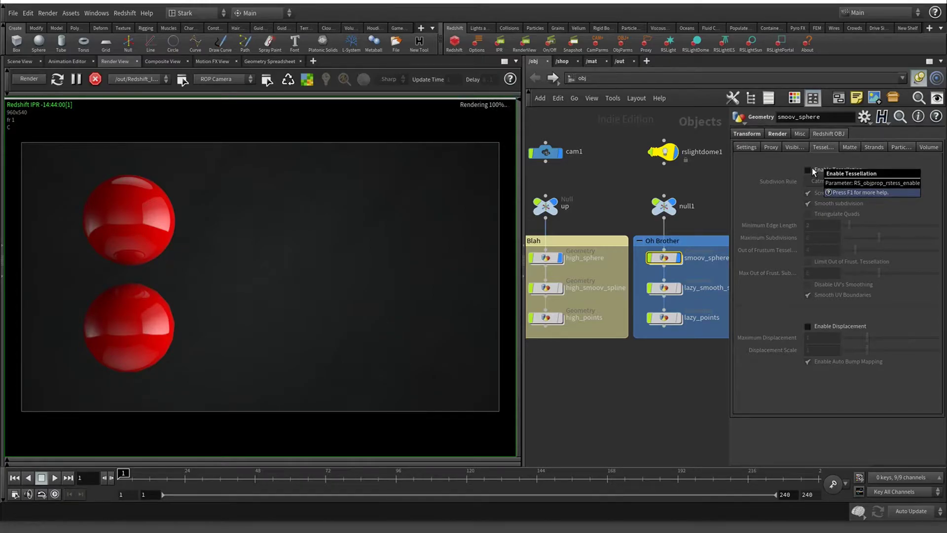
pyautogui.click(812, 168)
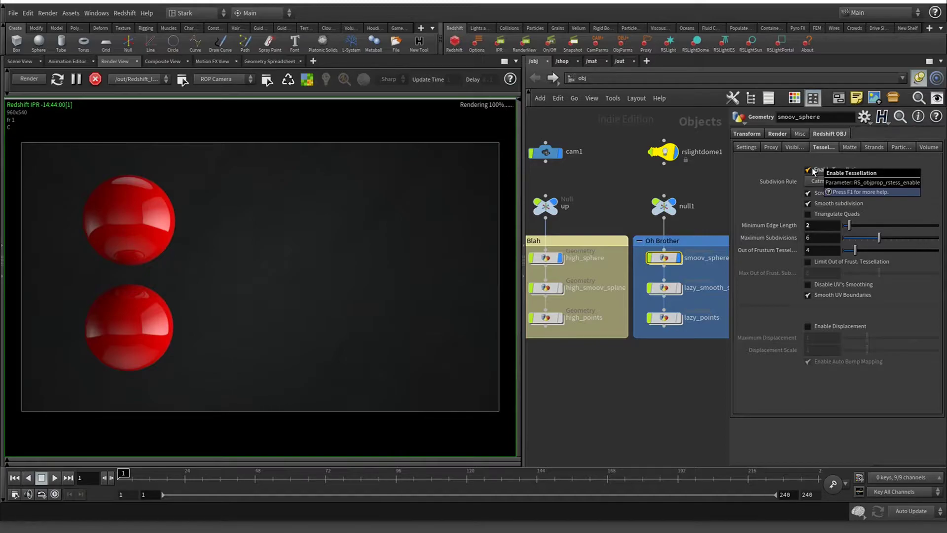
# - Hide high_sphere and smoov_sphere, and display the high_smoov_spline object in the scene viewport
pyautogui.click(560, 257)
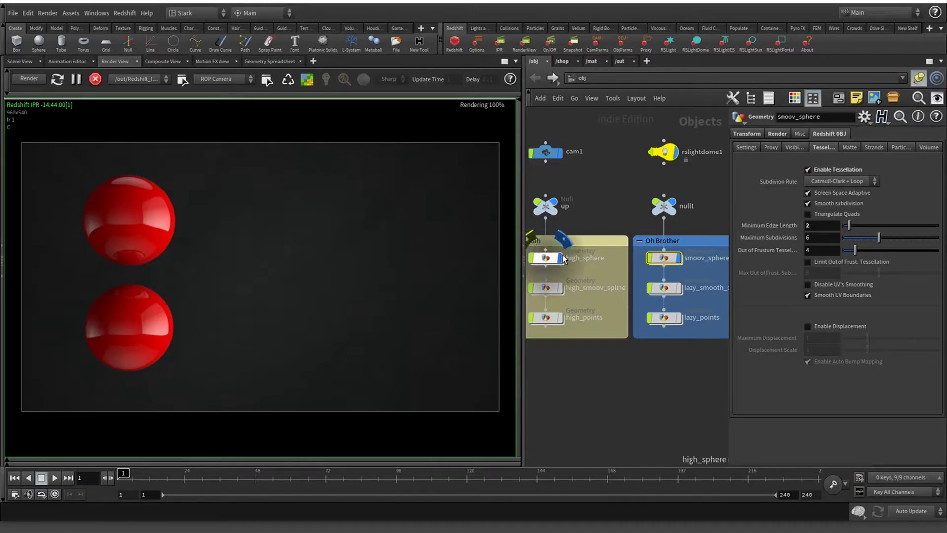
pyautogui.click(669, 258)
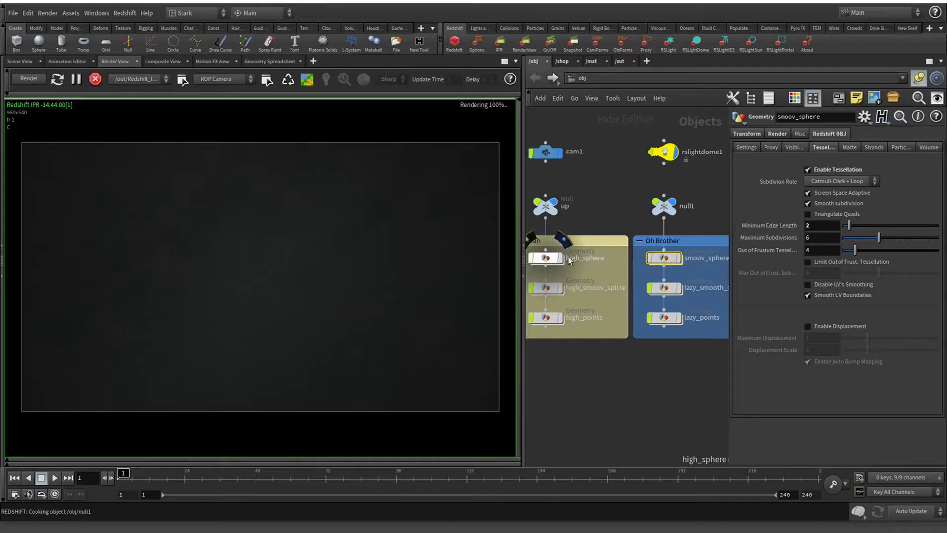
pyautogui.click(18, 64)
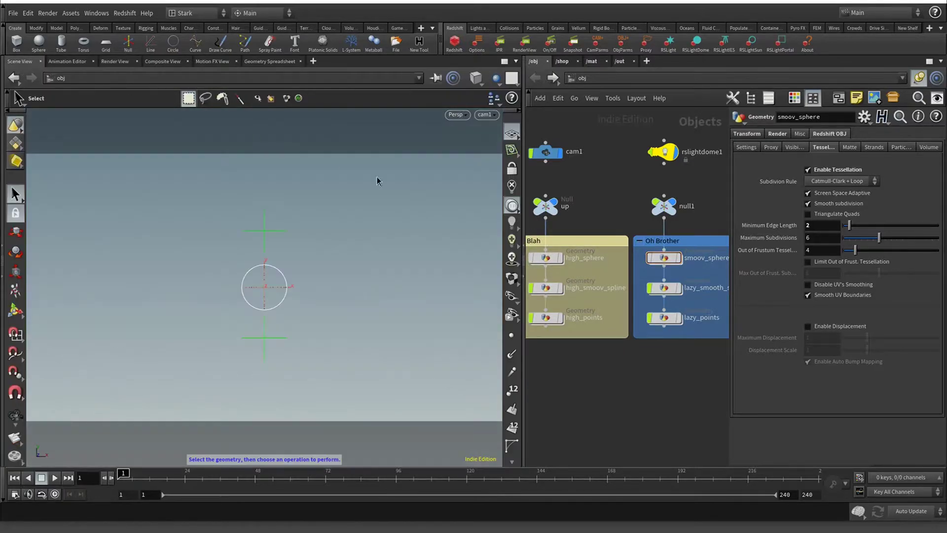
pyautogui.click(561, 288)
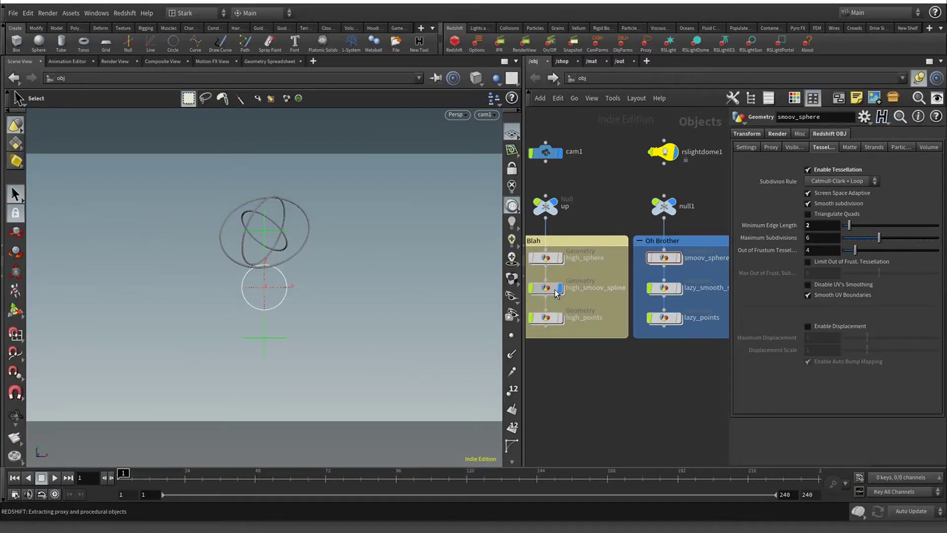
pyautogui.click(556, 291)
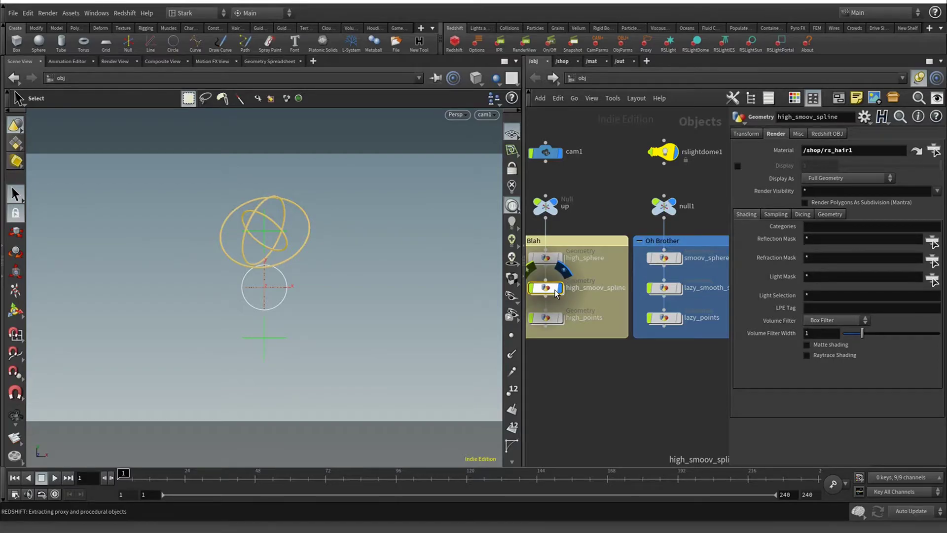
# - Switch the viewport from cam1 to the free perspective view and examine high_smoov_spline's wire geometry up close
pyautogui.click(486, 115)
pyautogui.click(458, 116)
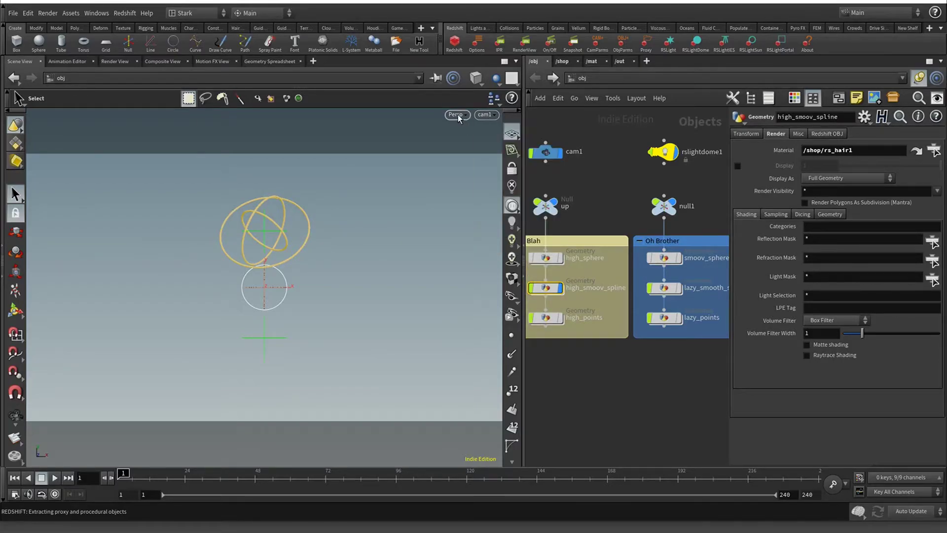
pyautogui.click(458, 114)
pyautogui.click(337, 231)
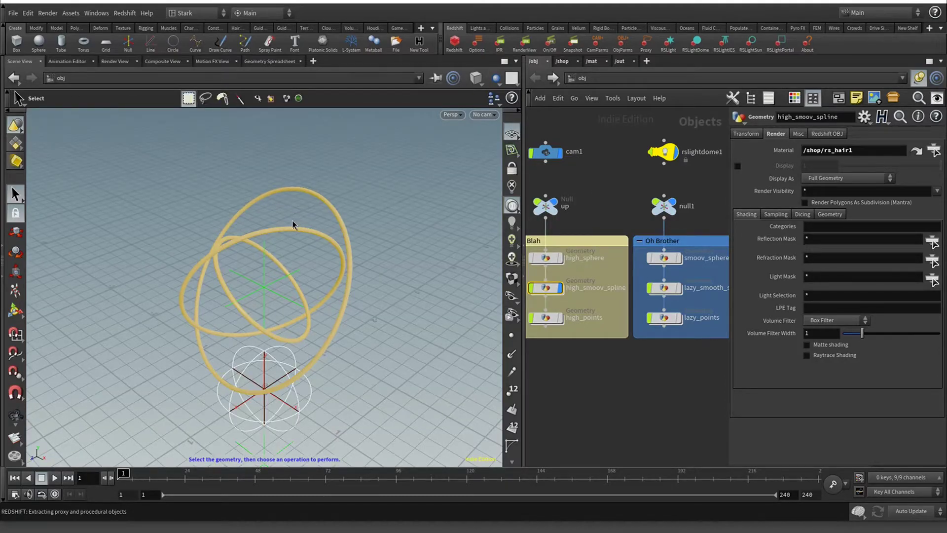
pyautogui.press('Escape')
pyautogui.scroll(10, 281, 277)
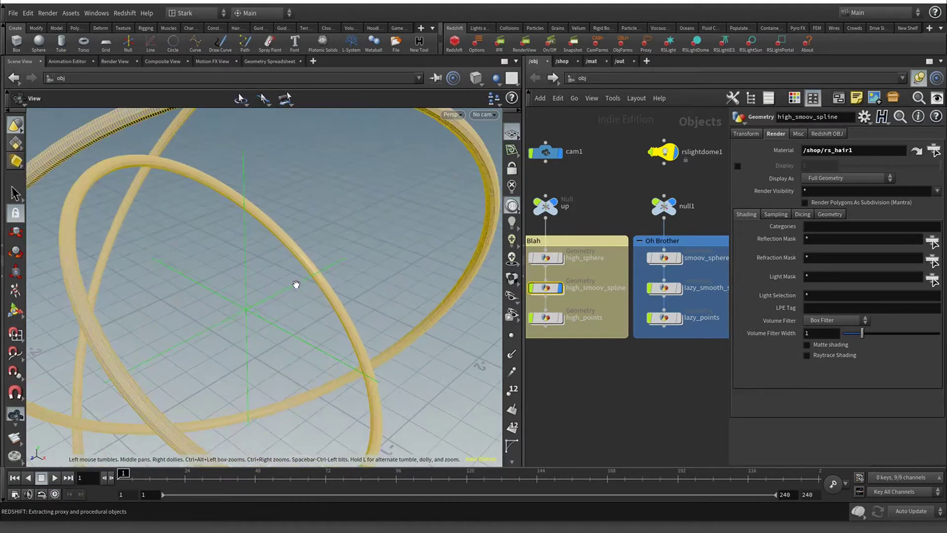
# - Inside high_smoov_spline, set the Segments of the polywire1 node to 25
pyautogui.doubleClick(545, 288)
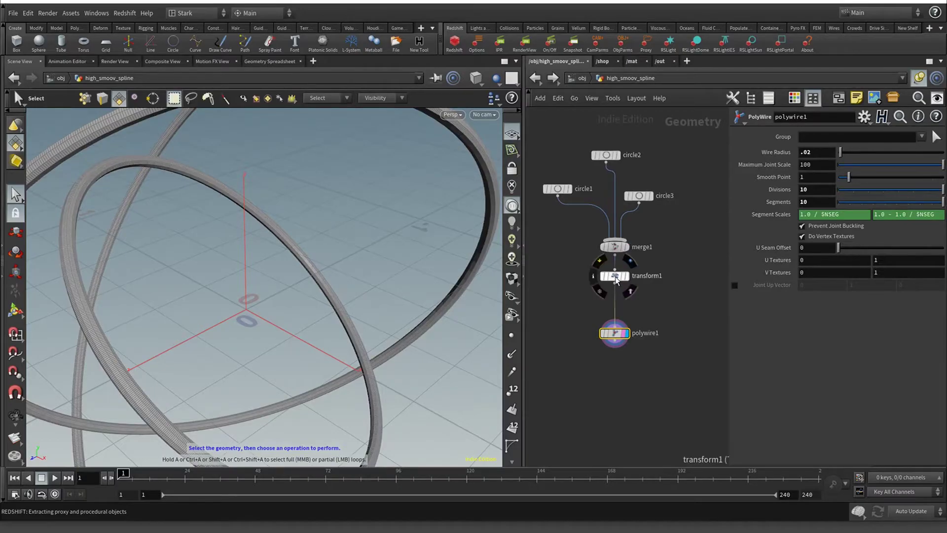
pyautogui.click(616, 275)
pyautogui.click(617, 328)
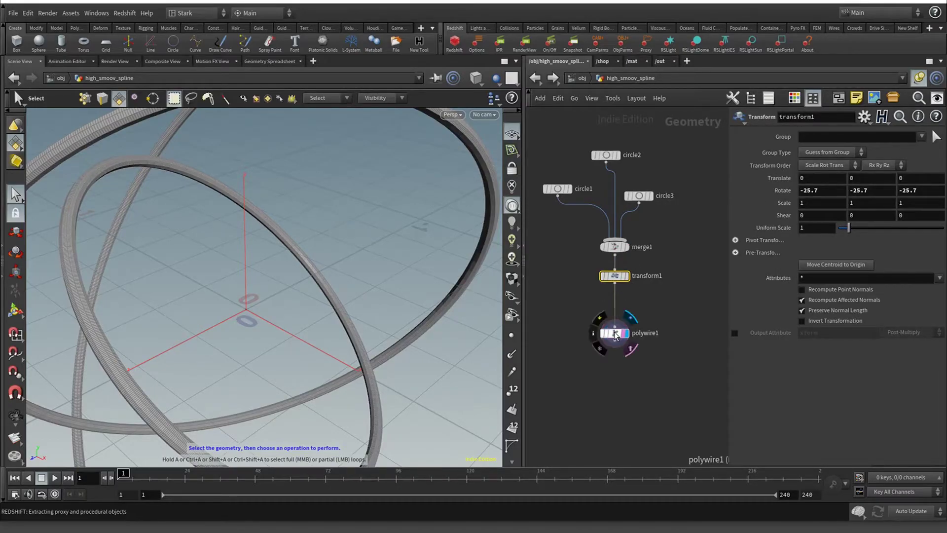
pyautogui.doubleClick(814, 207)
pyautogui.write('25')
pyautogui.press('Return')
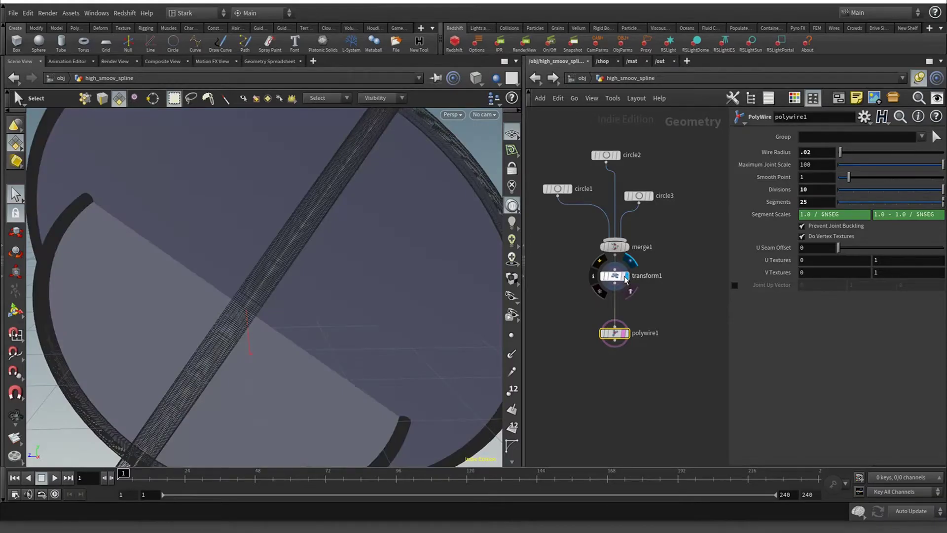
# - Inspect the geometry at transform1 and circle1, and restore polywire1 as the displayed node
pyautogui.click(626, 279)
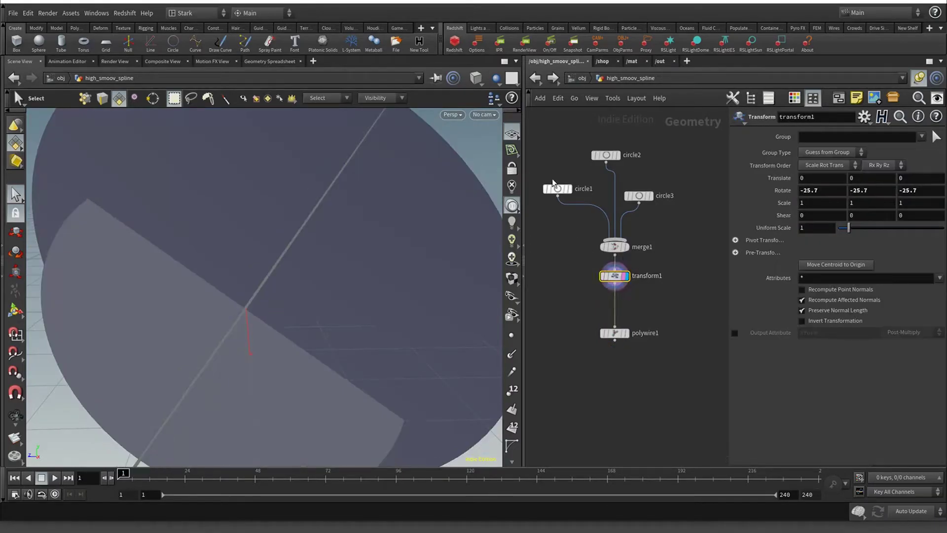
pyautogui.click(568, 189)
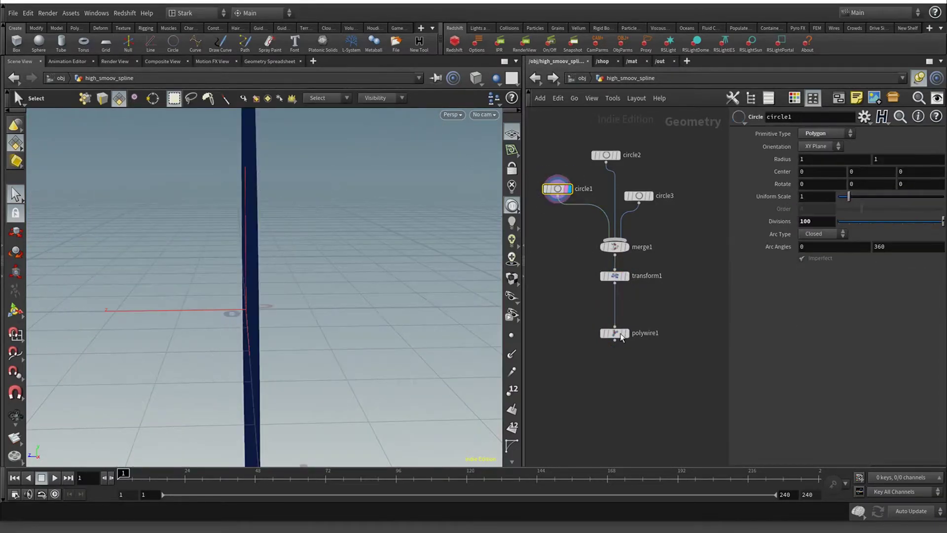
pyautogui.press('Escape')
pyautogui.moveTo(318, 296); pyautogui.dragTo(346, 303)
pyautogui.press('s')
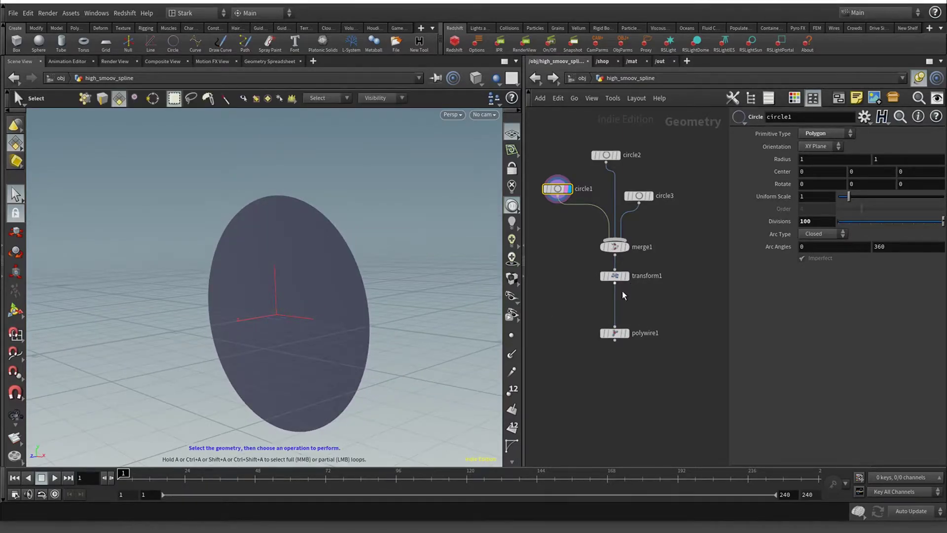
pyautogui.click(625, 333)
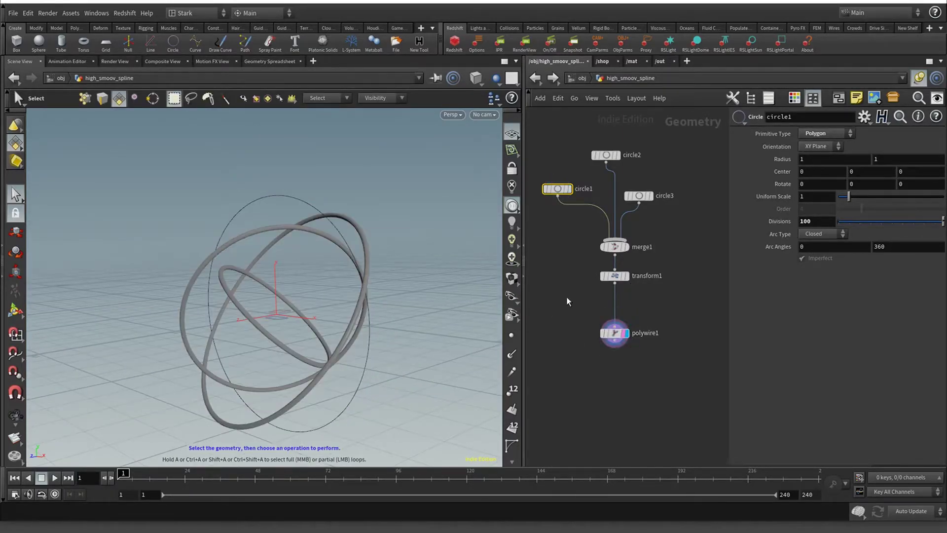
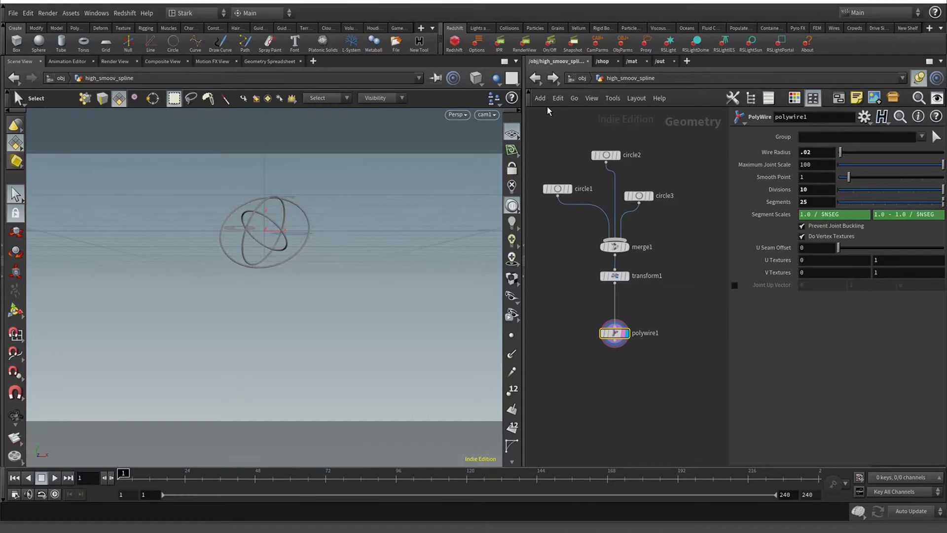
# - Return to object level, display lazy_smooth_spline alongside high_smoov_spline and select it
pyautogui.click(532, 79)
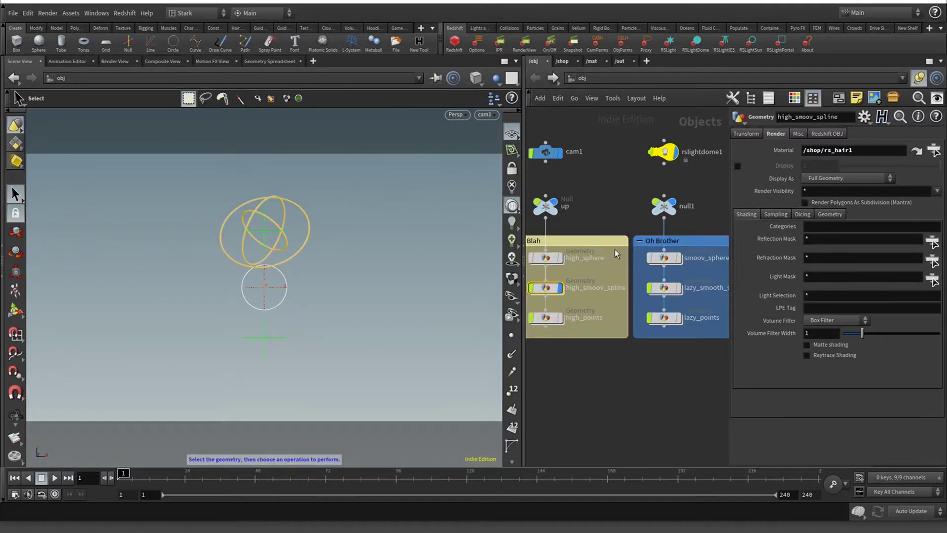
pyautogui.click(656, 292)
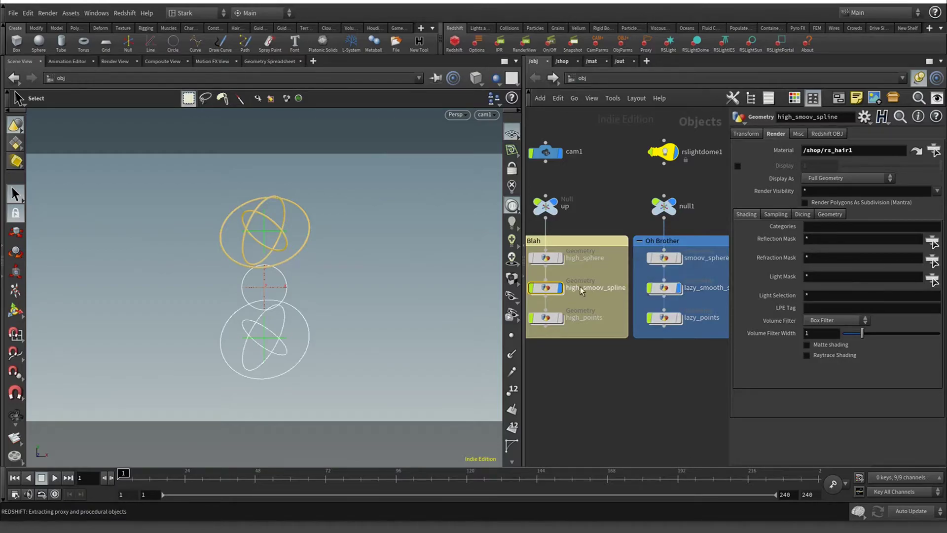
pyautogui.click(658, 292)
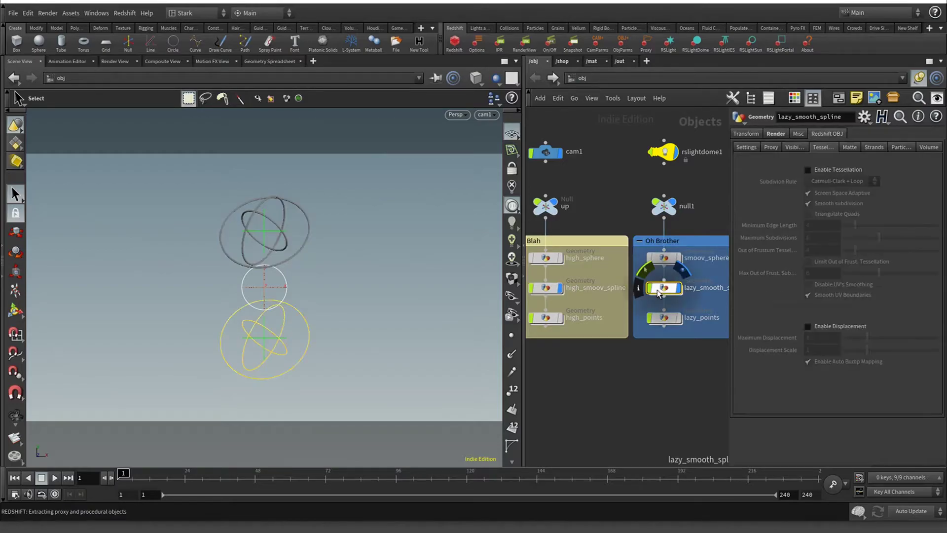
# - Compare the circle1 divisions inside high_smoov_spline with those inside lazy_smooth_spline
pyautogui.doubleClick(545, 287)
pyautogui.click(556, 190)
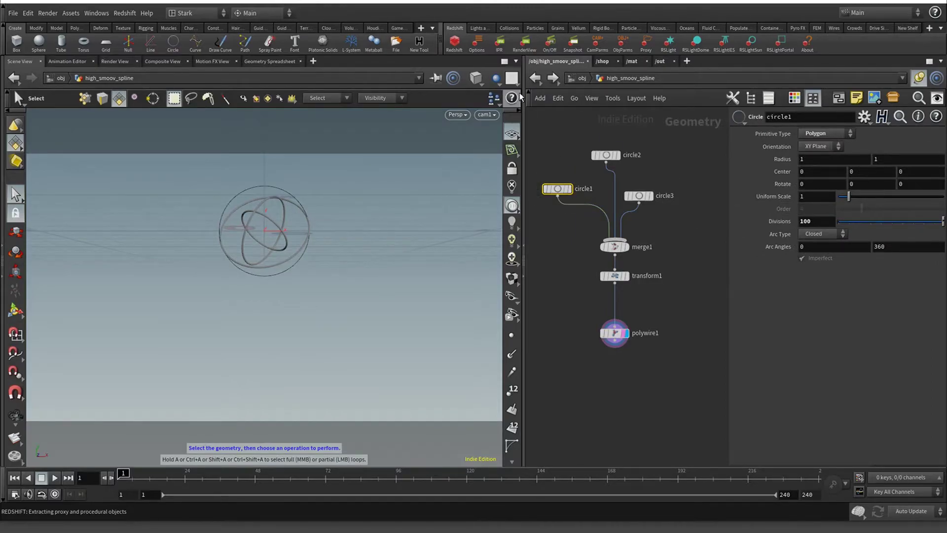
pyautogui.press('u')
pyautogui.click(665, 289)
pyautogui.doubleClick(665, 289)
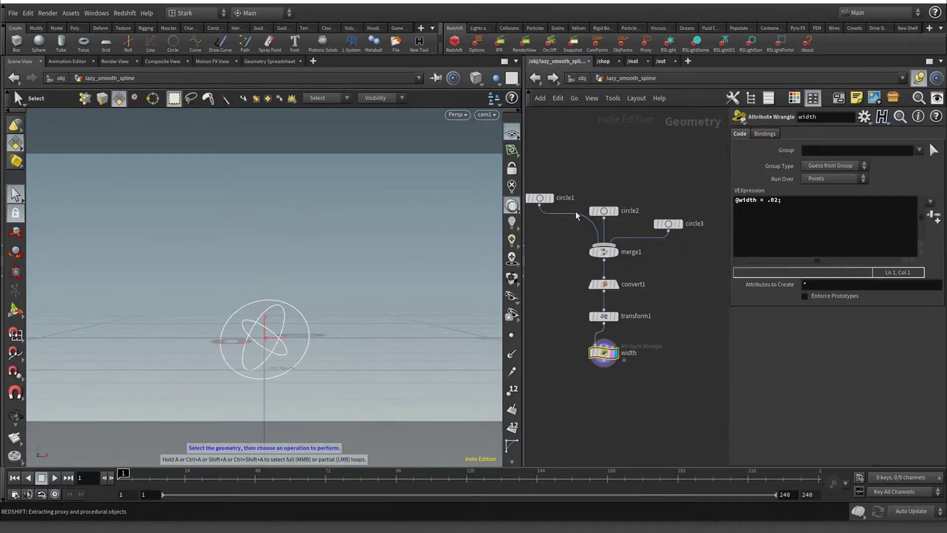
pyautogui.click(540, 198)
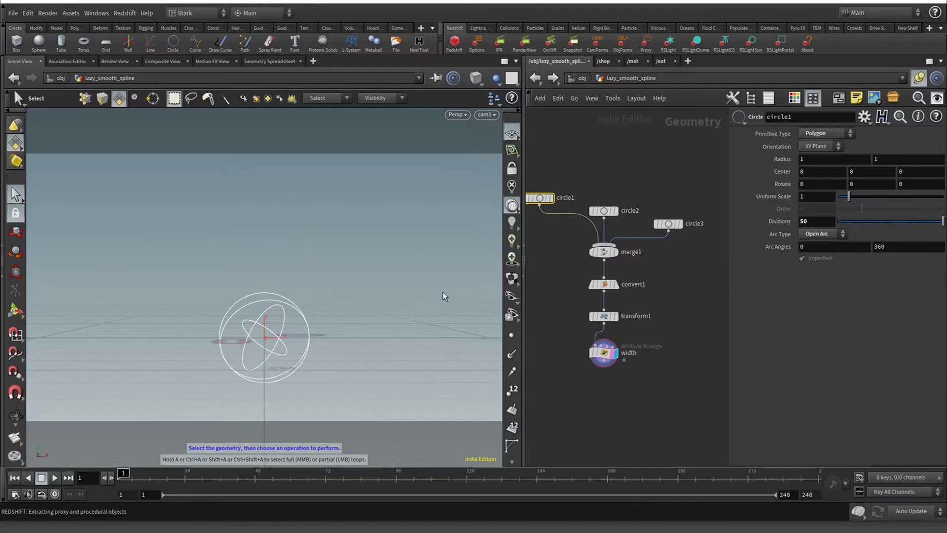
# - Examine the VEX expression in lazy_smooth_spline's width wrangle that defines the spline thickness
pyautogui.click(603, 352)
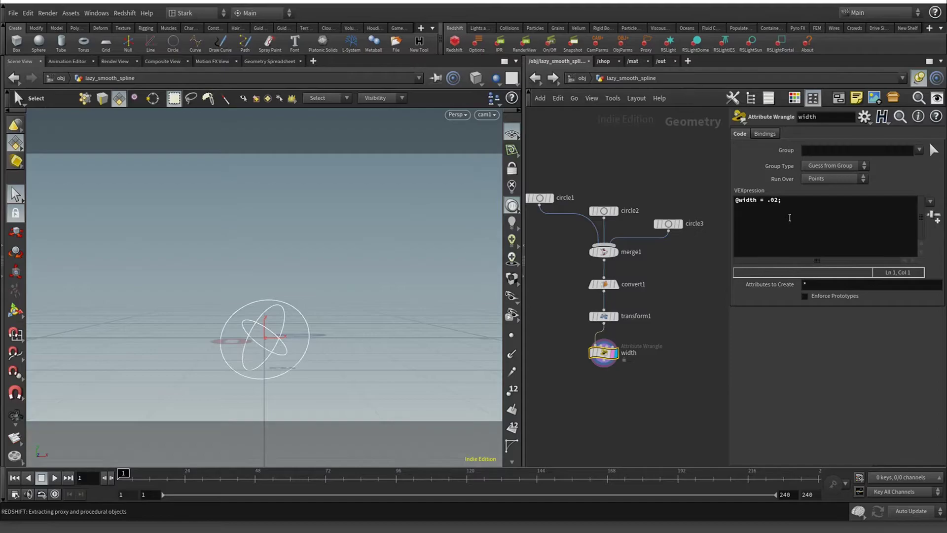
pyautogui.click(799, 200)
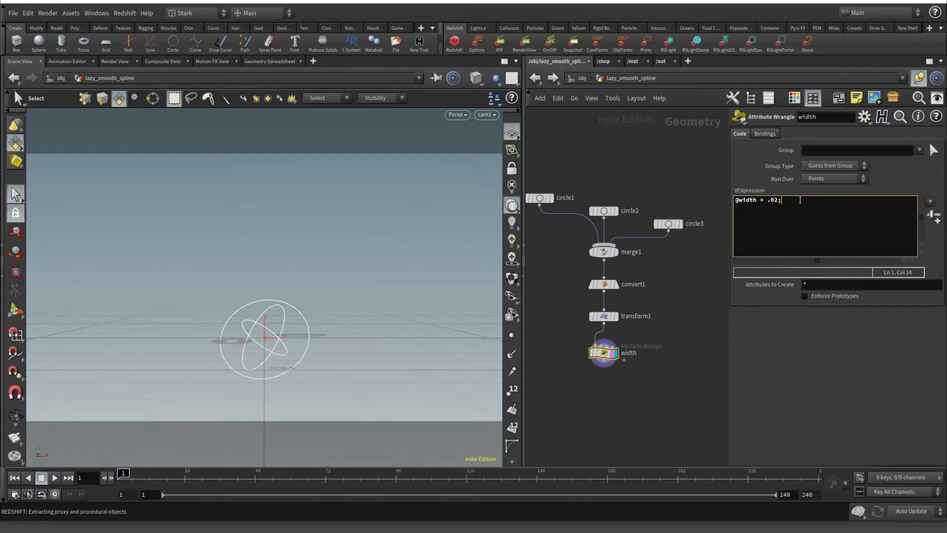
pyautogui.moveTo(781, 200); pyautogui.dragTo(726, 189)
pyautogui.click(802, 200)
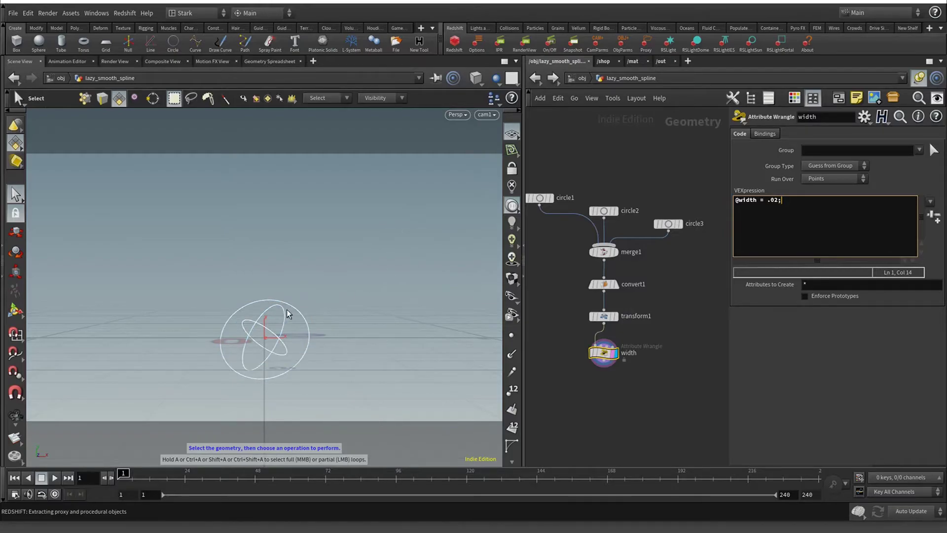
# - Return to object level, restart the Redshift IPR render and compare how the two spline objects render
pyautogui.click(534, 78)
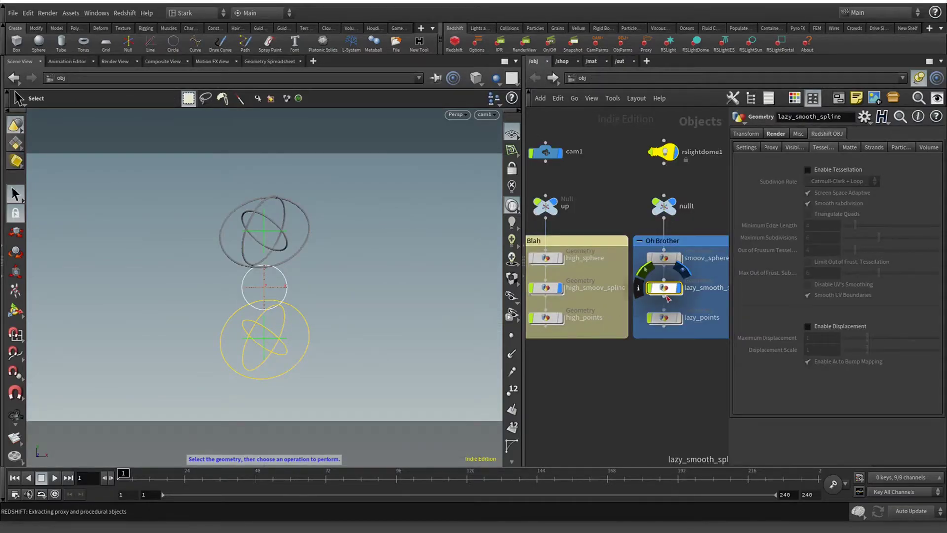
pyautogui.click(114, 61)
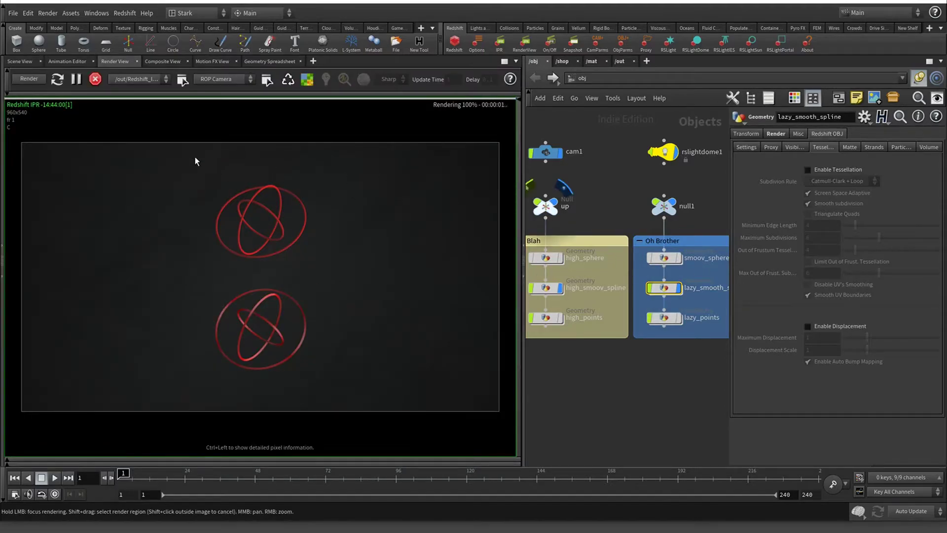
pyautogui.click(95, 79)
pyautogui.click(44, 80)
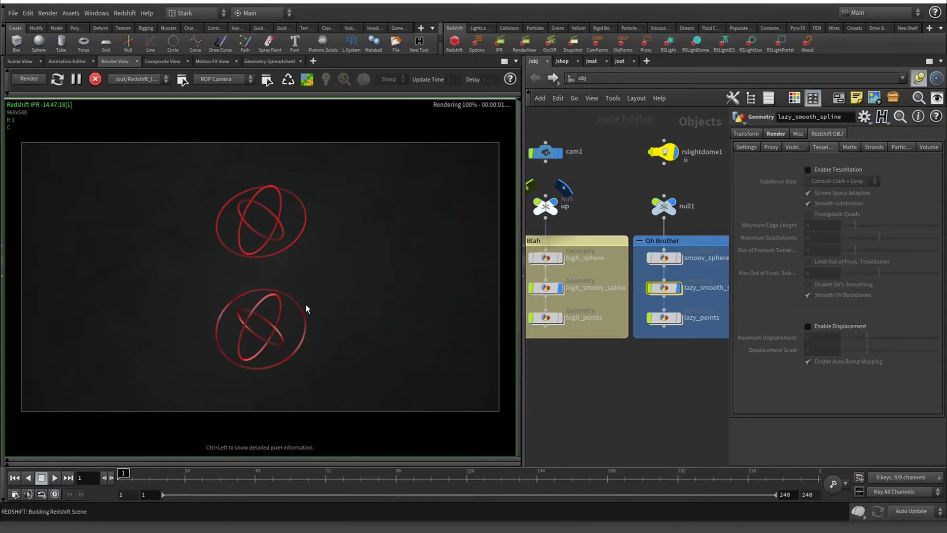
pyautogui.scroll(-6, 321, 235)
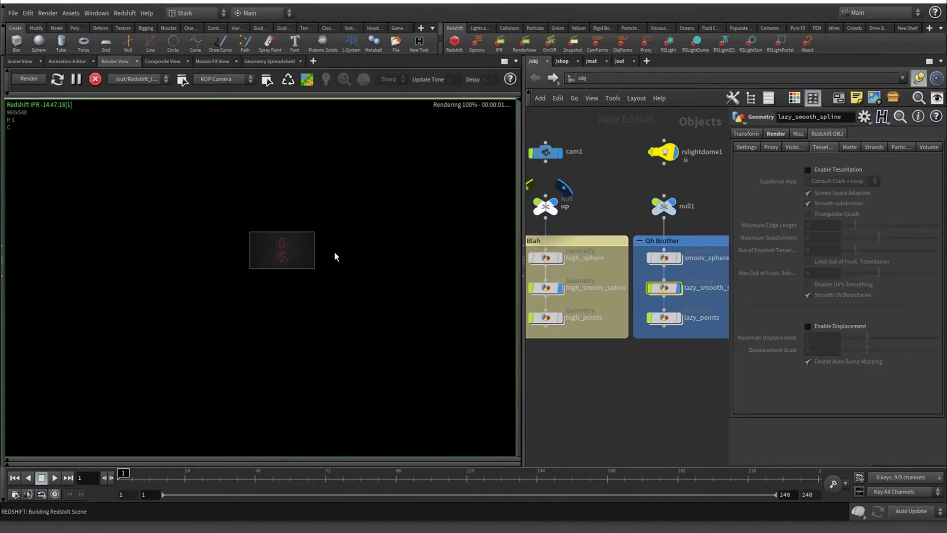
pyautogui.scroll(3, 313, 246)
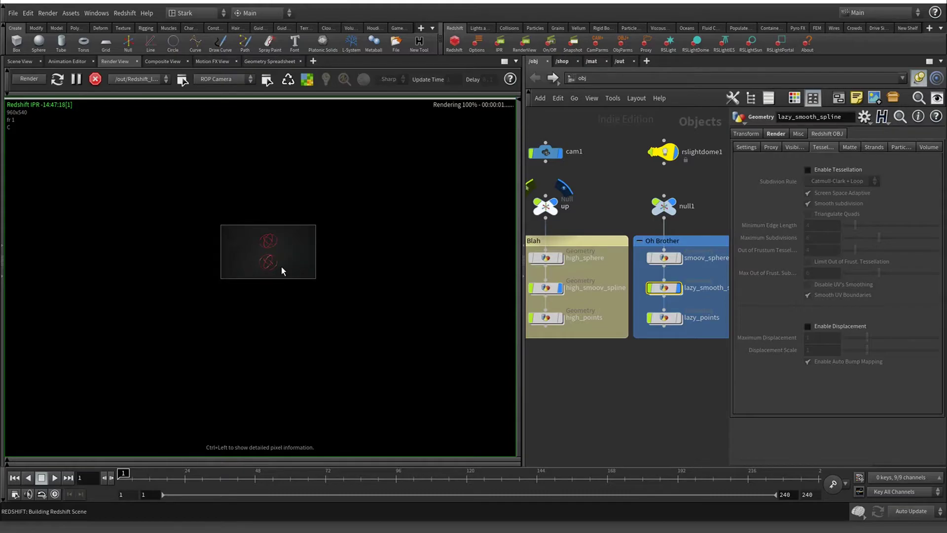
pyautogui.scroll(2, 282, 270)
pyautogui.press('h')
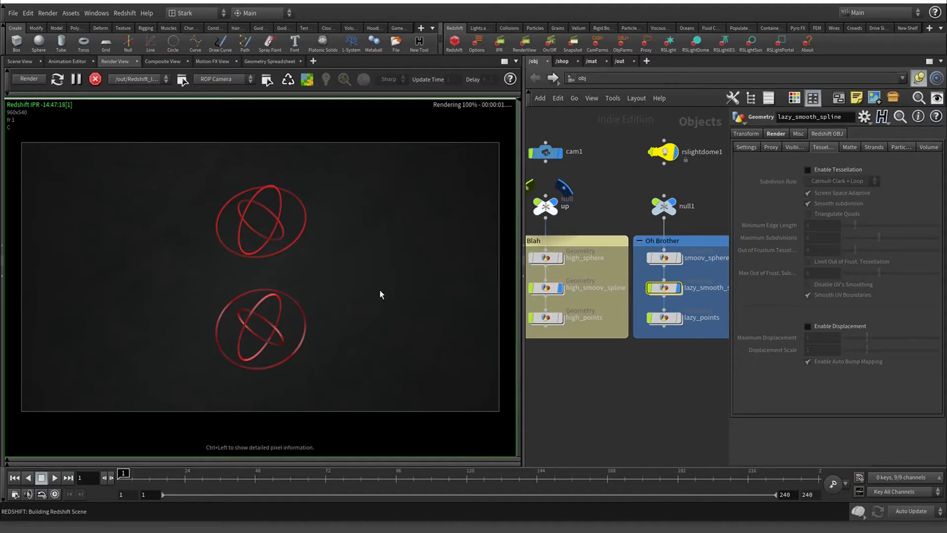
# - Inspect circle1's divisions, the width wrangle and convert1's target-type options inside lazy_smooth_spline
pyautogui.doubleClick(667, 292)
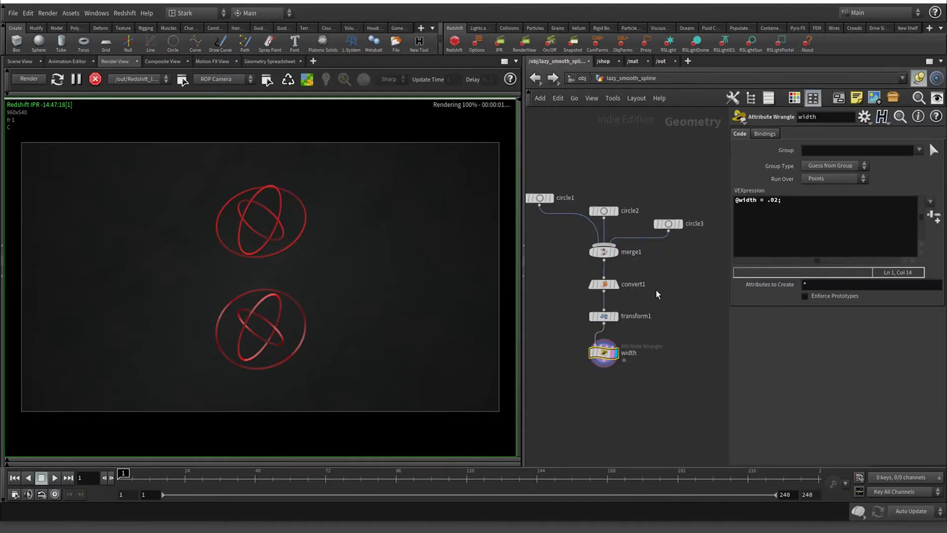
pyautogui.click(538, 197)
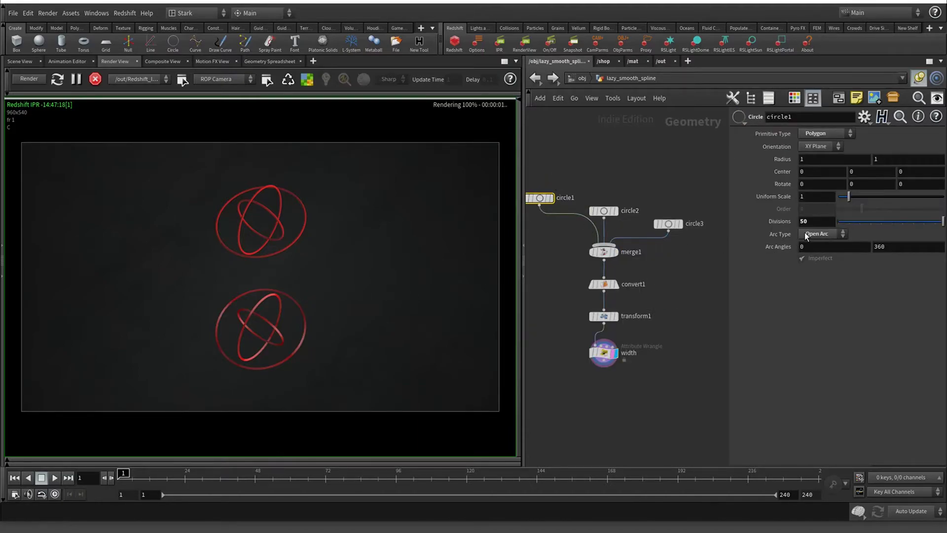
pyautogui.click(604, 352)
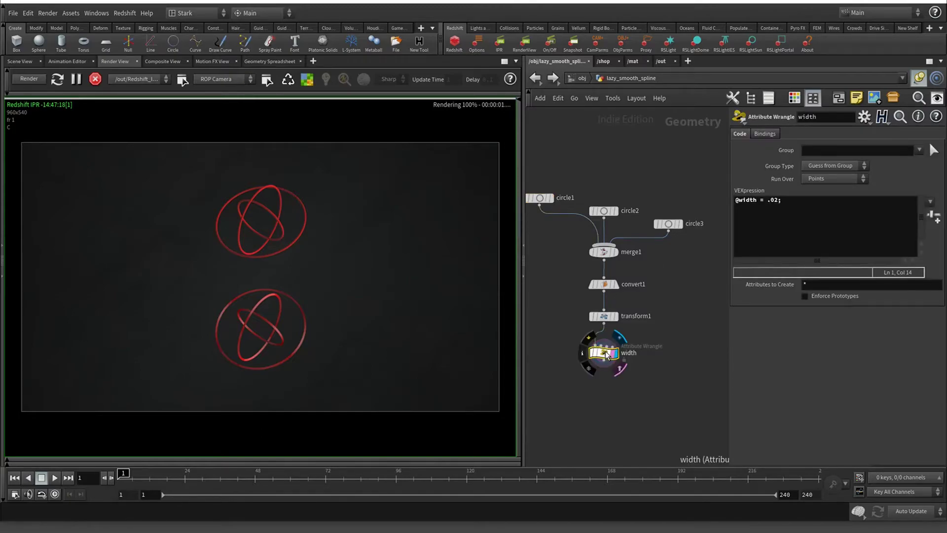
pyautogui.click(603, 284)
pyautogui.click(837, 165)
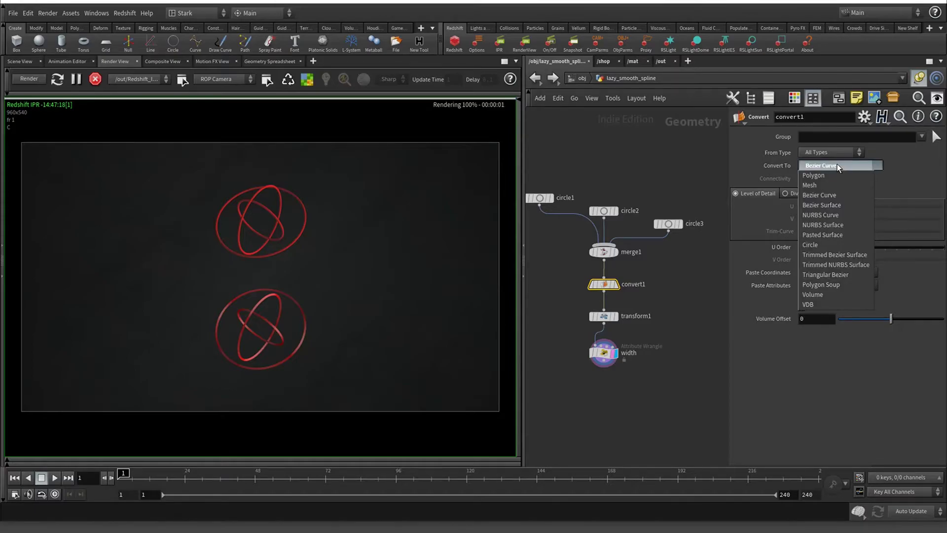
pyautogui.click(670, 180)
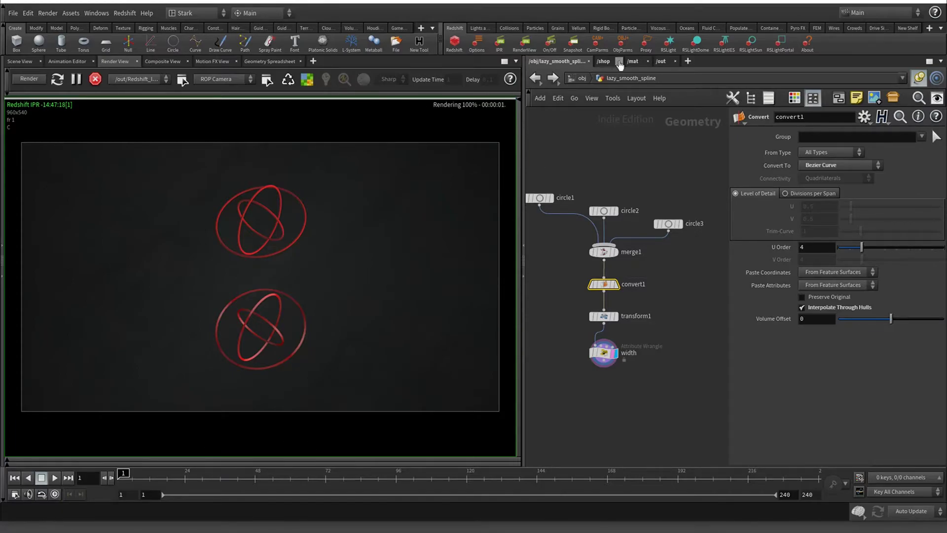
# - In the Redshift ROP's system settings, set Hair Tessellation Mode to None
pyautogui.click(664, 60)
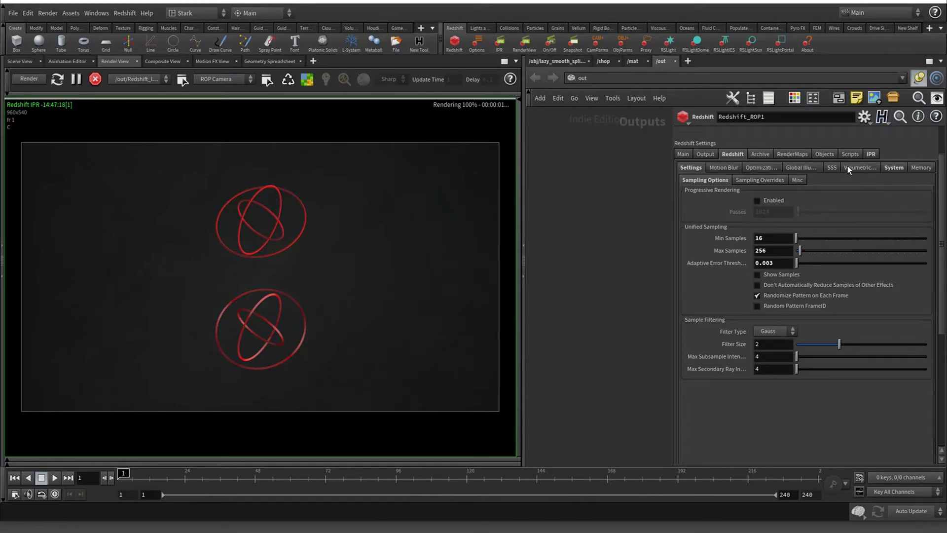
pyautogui.click(714, 155)
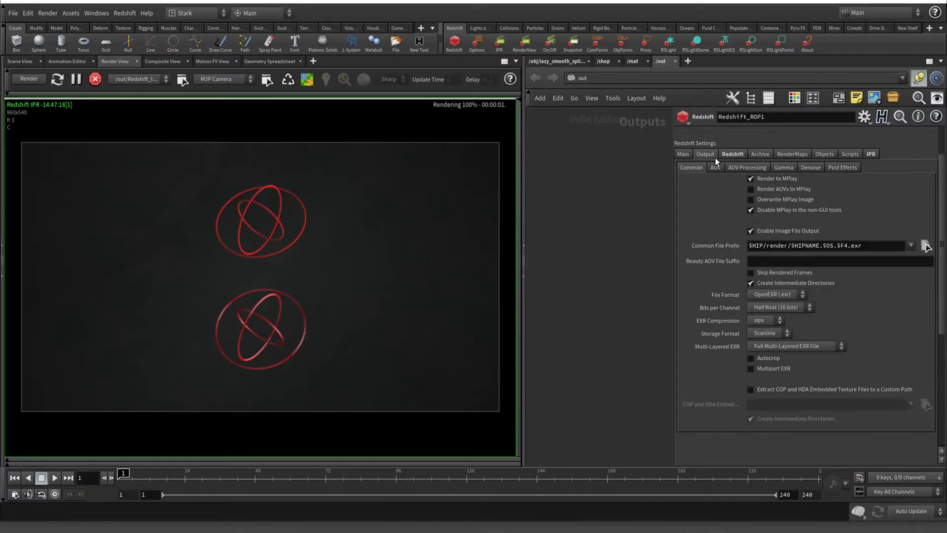
pyautogui.click(729, 153)
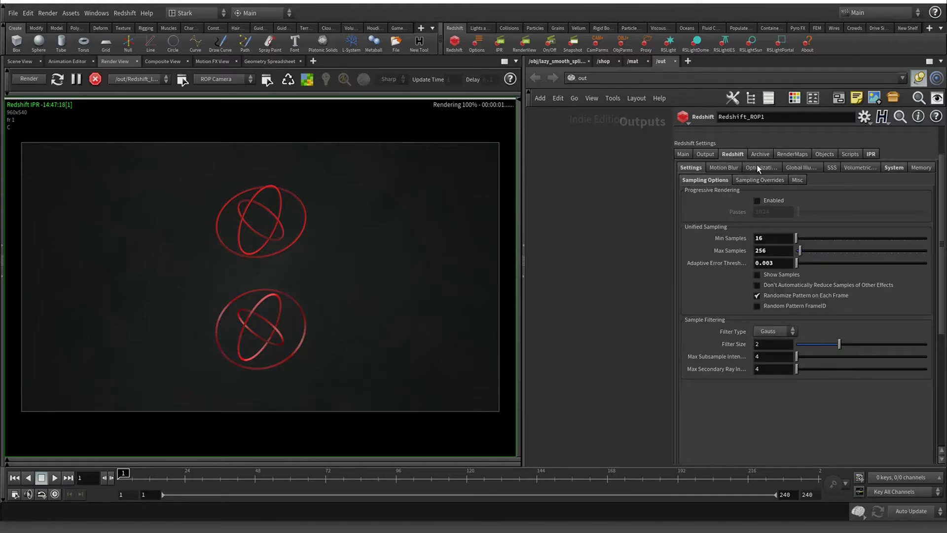
pyautogui.scroll(-6, 734, 171)
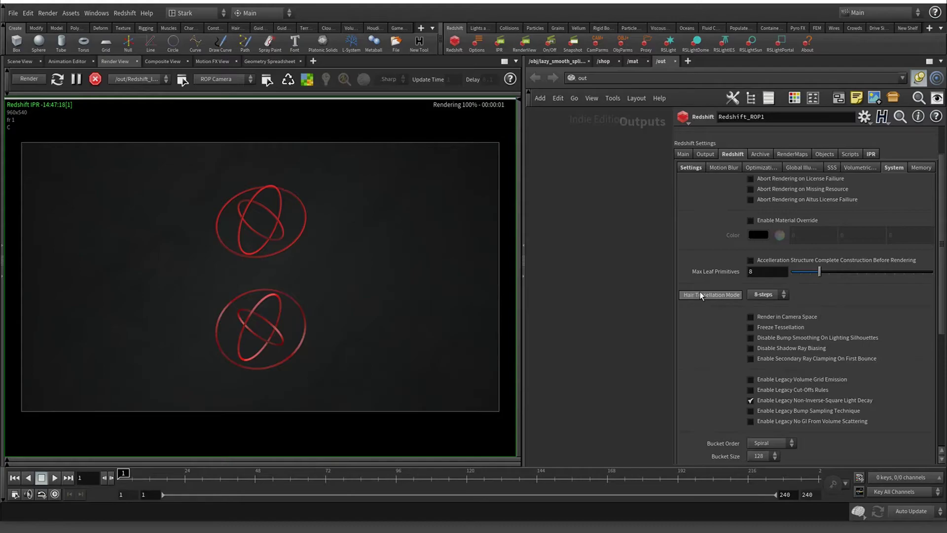
pyautogui.click(780, 296)
pyautogui.click(774, 297)
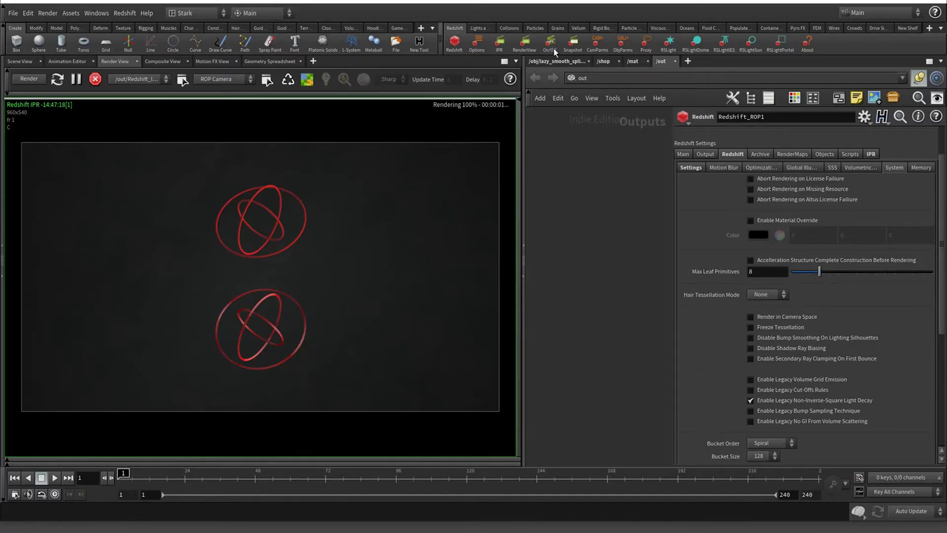
# - Set the width wrangle in lazy_smooth_spline to run over Primitives and restart the Redshift IPR render
pyautogui.click(558, 64)
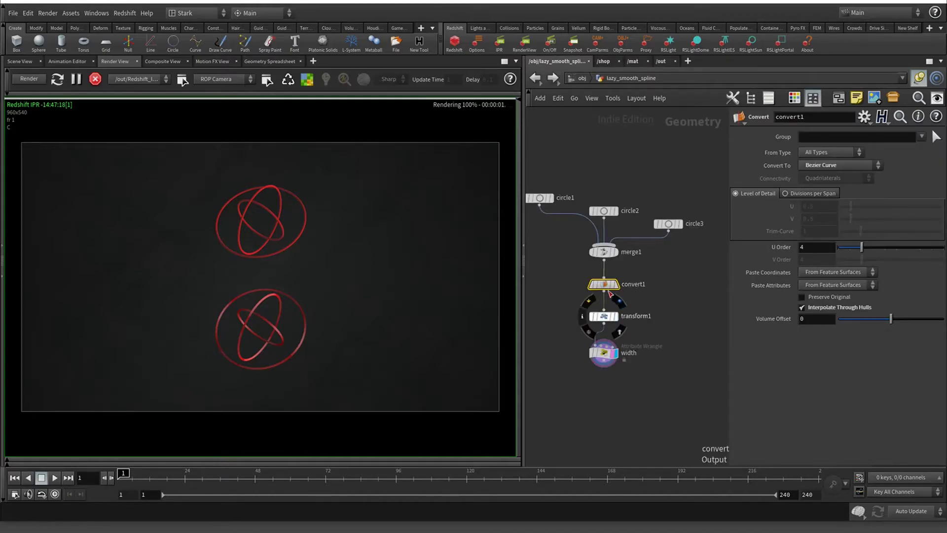
pyautogui.click(602, 352)
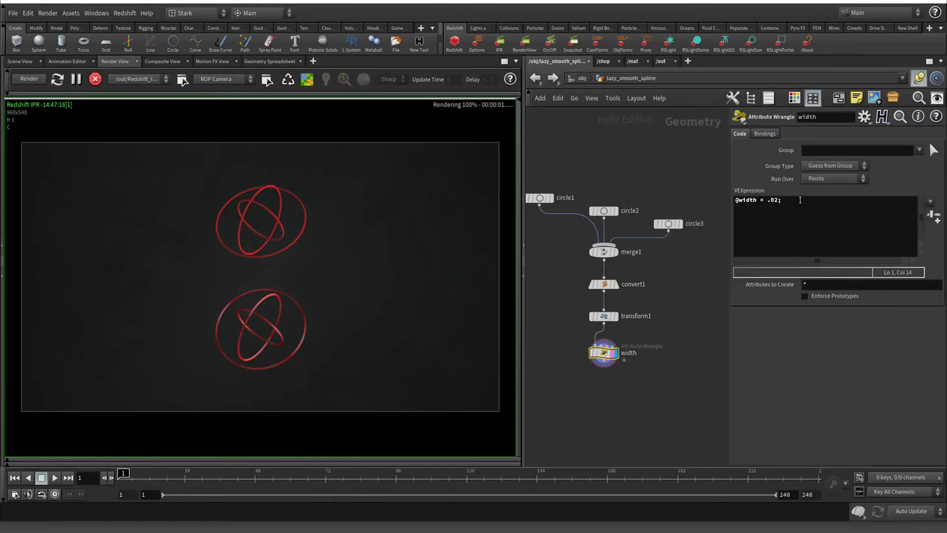
pyautogui.click(821, 179)
pyautogui.click(824, 194)
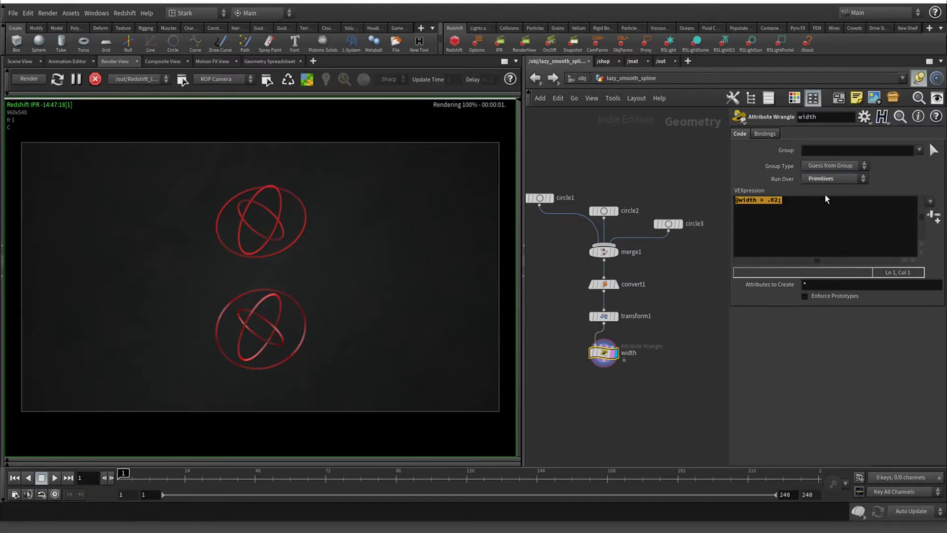
pyautogui.click(33, 82)
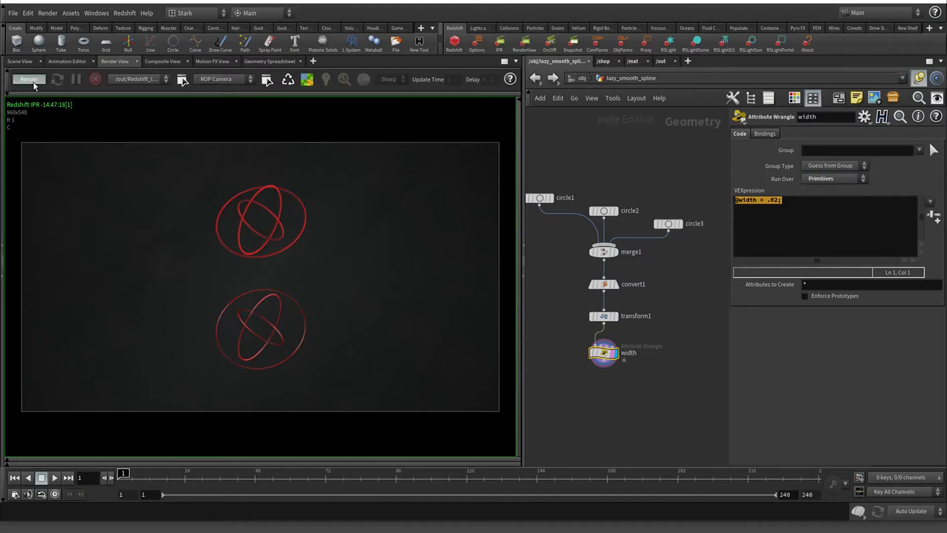
pyautogui.click(842, 181)
pyautogui.click(836, 200)
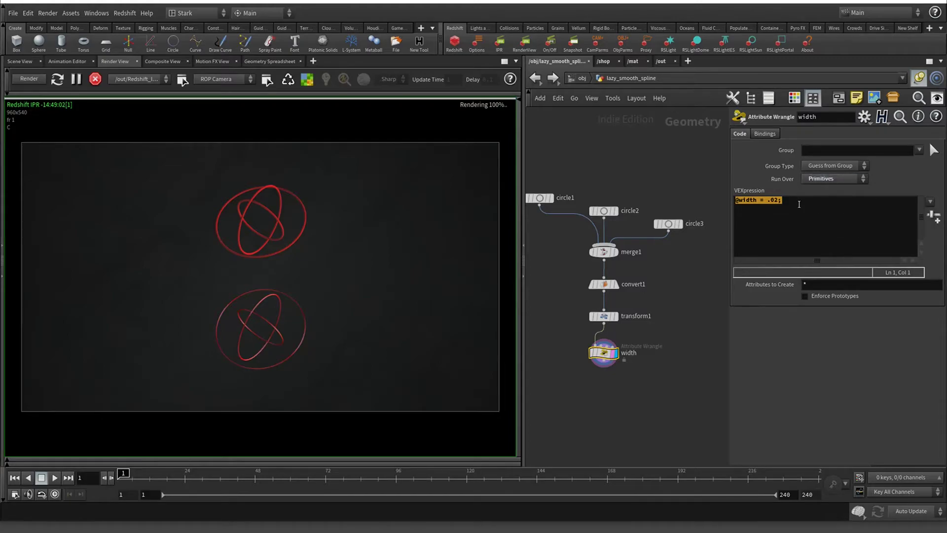
pyautogui.click(774, 201)
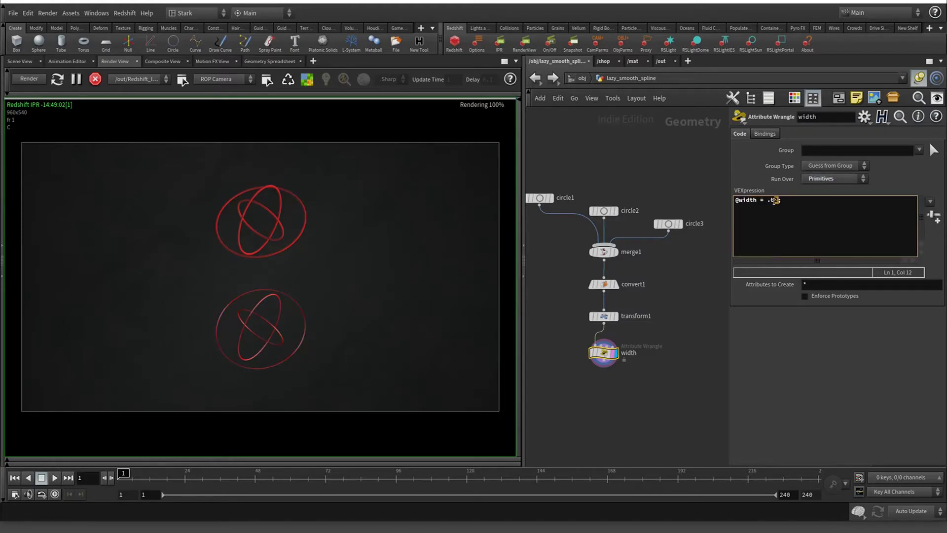
pyautogui.press('Delete')
pyautogui.write('4')
pyautogui.click(839, 179)
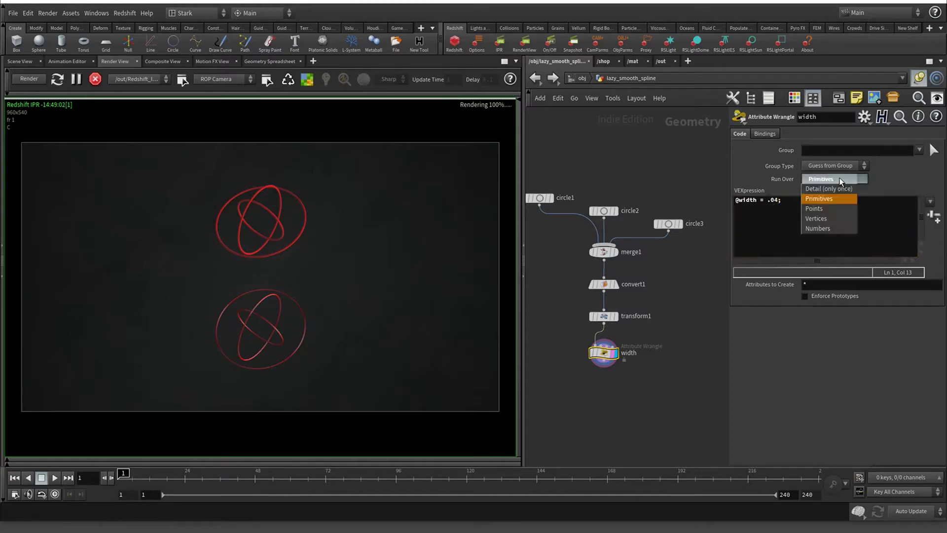
pyautogui.click(835, 206)
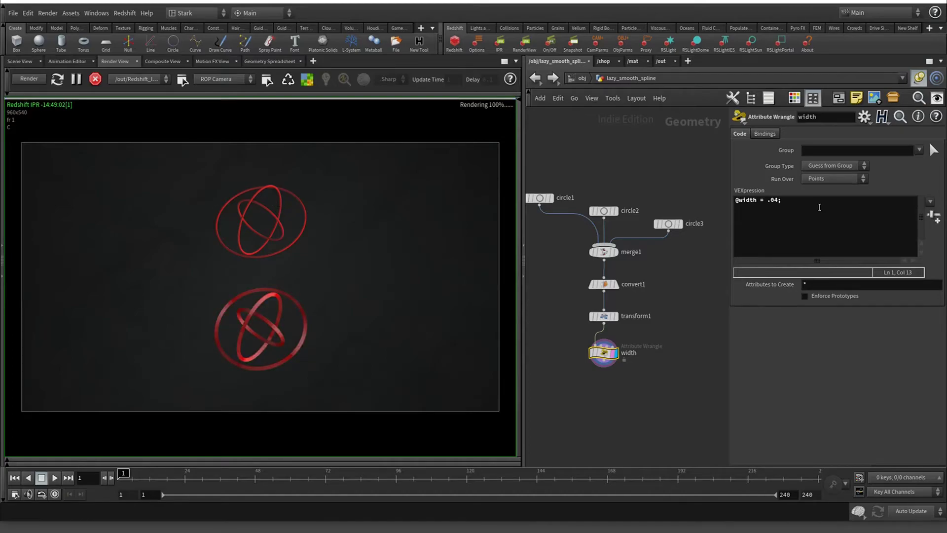
pyautogui.click(776, 200)
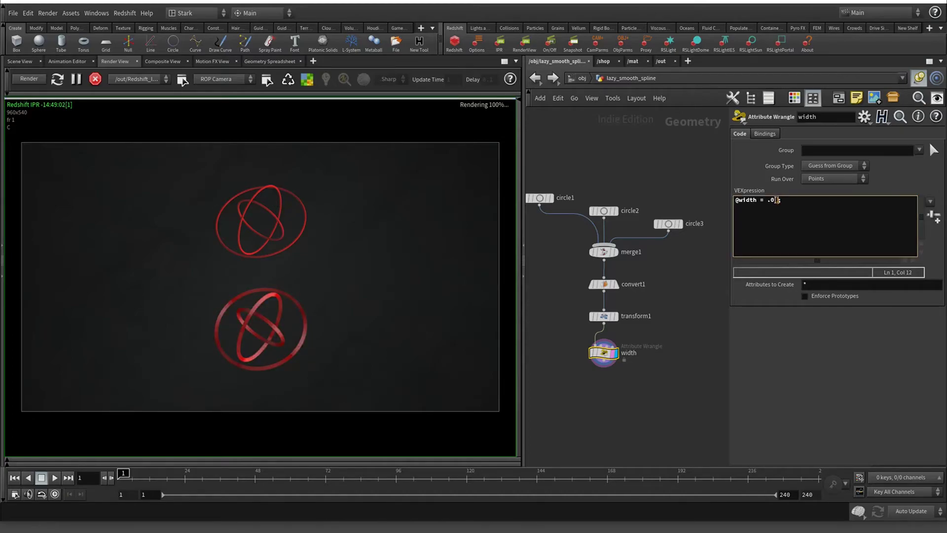
pyautogui.write('2')
pyautogui.moveTo(588, 352)
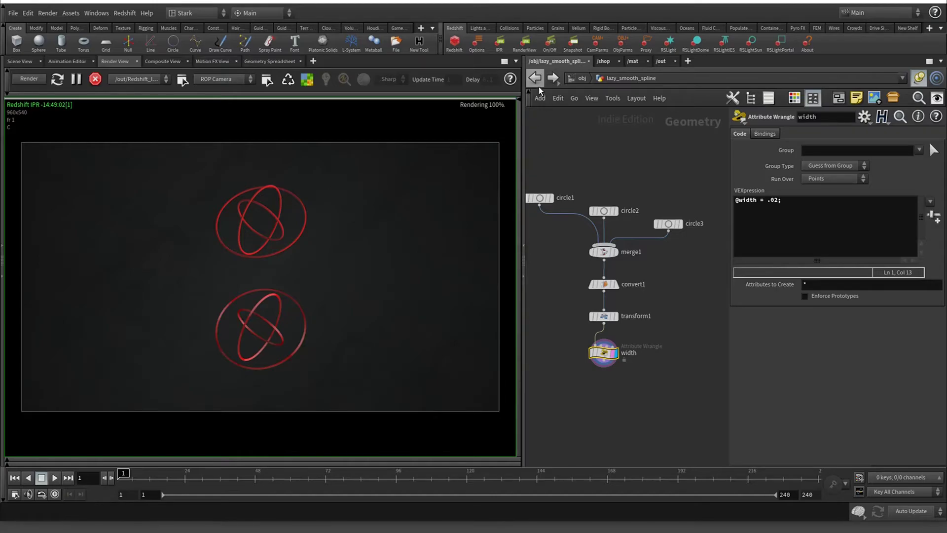
# - Return to object level in the scene viewport, hide both spline objects, and display and select high_points
pyautogui.click(14, 61)
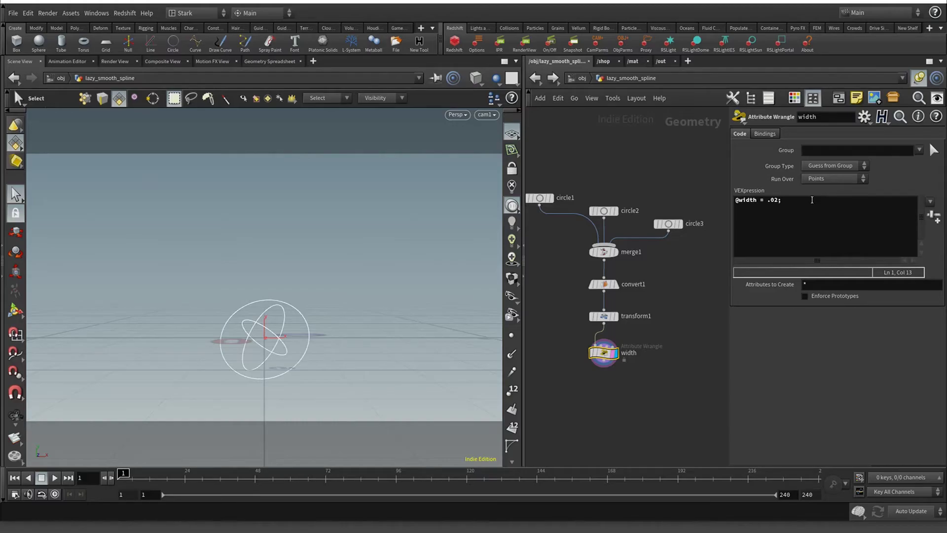
pyautogui.click(535, 78)
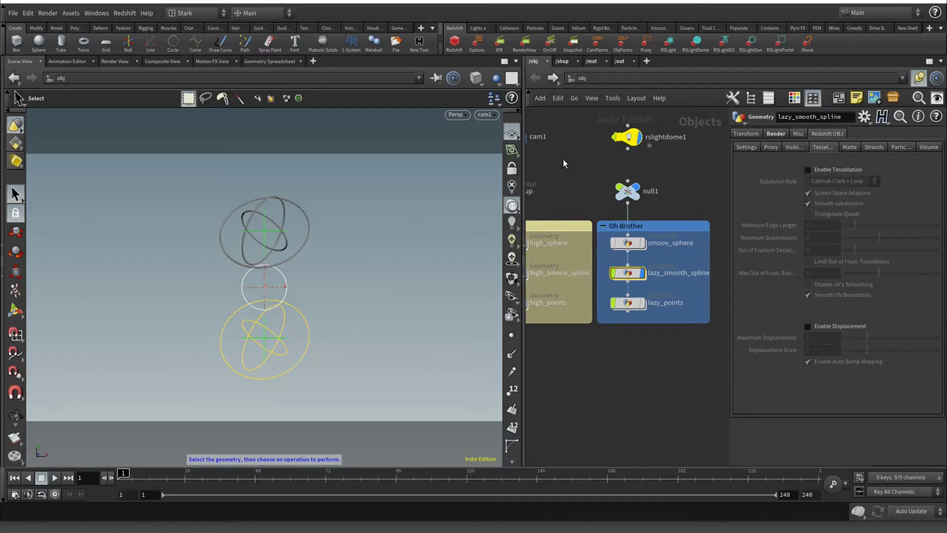
pyautogui.moveTo(564, 281)
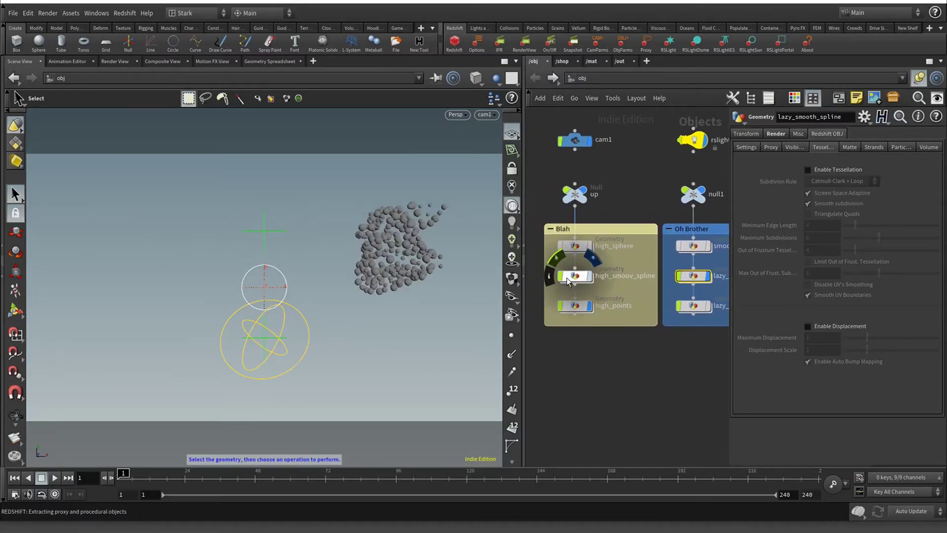
pyautogui.moveTo(678, 278)
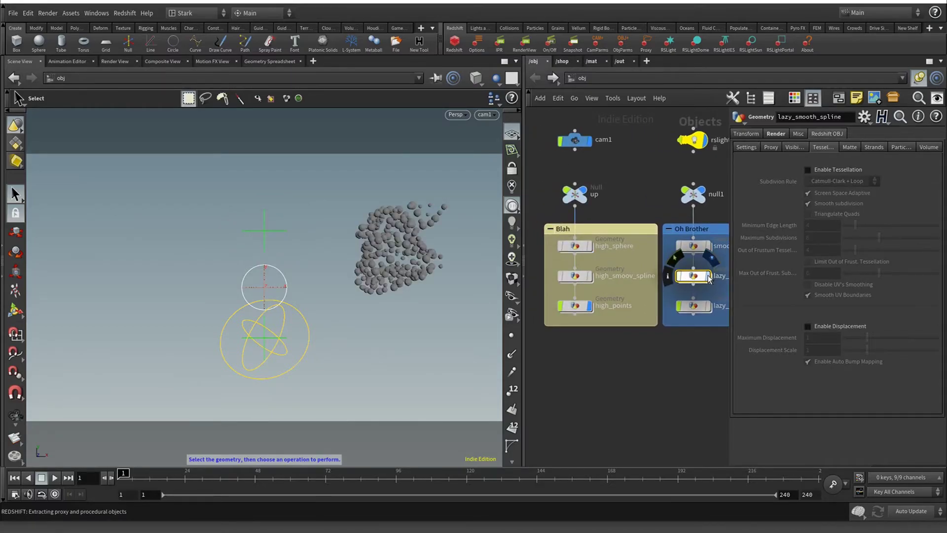
pyautogui.click(583, 307)
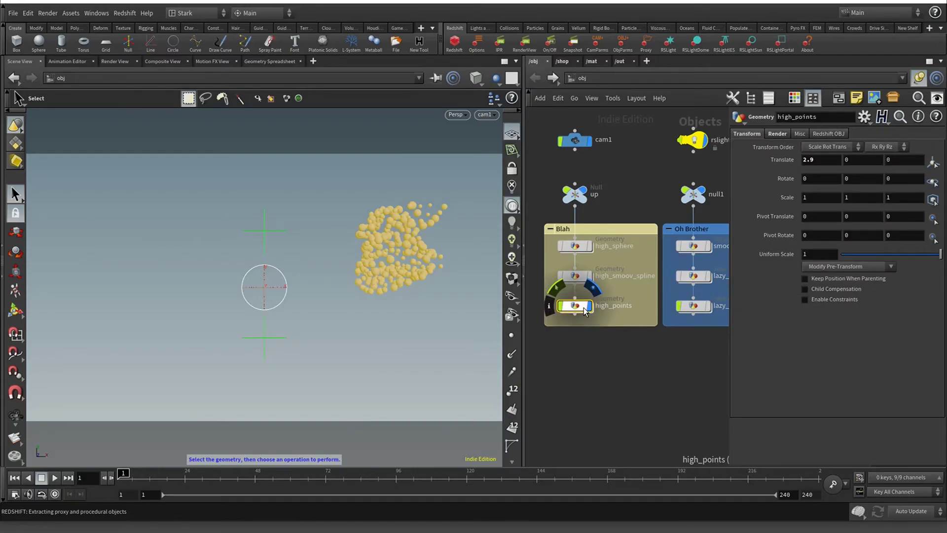
# - Stop the running Redshift IPR and start a new render of high_points
pyautogui.click(115, 61)
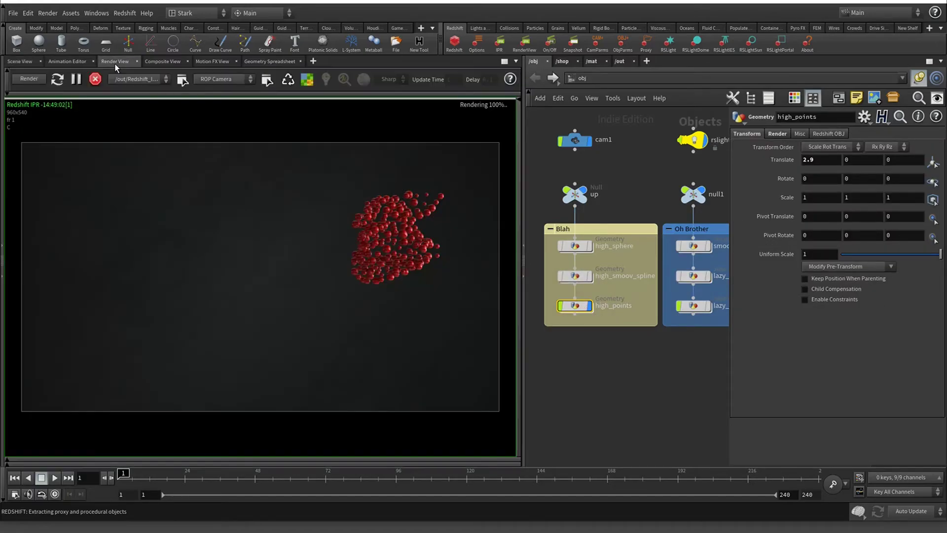
pyautogui.click(95, 79)
pyautogui.click(29, 78)
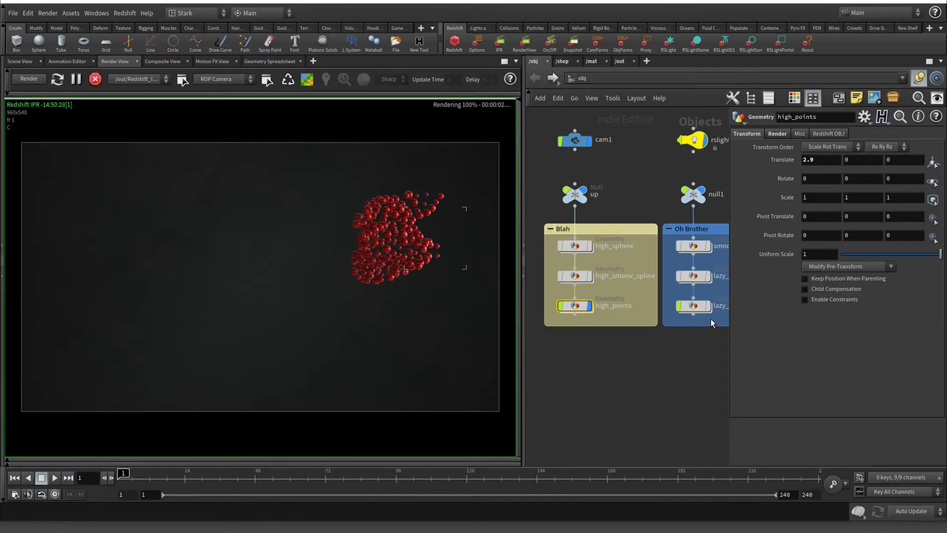
# - Examine the pscale wrangle's expression and copytopoints1's geometry info inside high_points, along with the rendered result
pyautogui.doubleClick(571, 312)
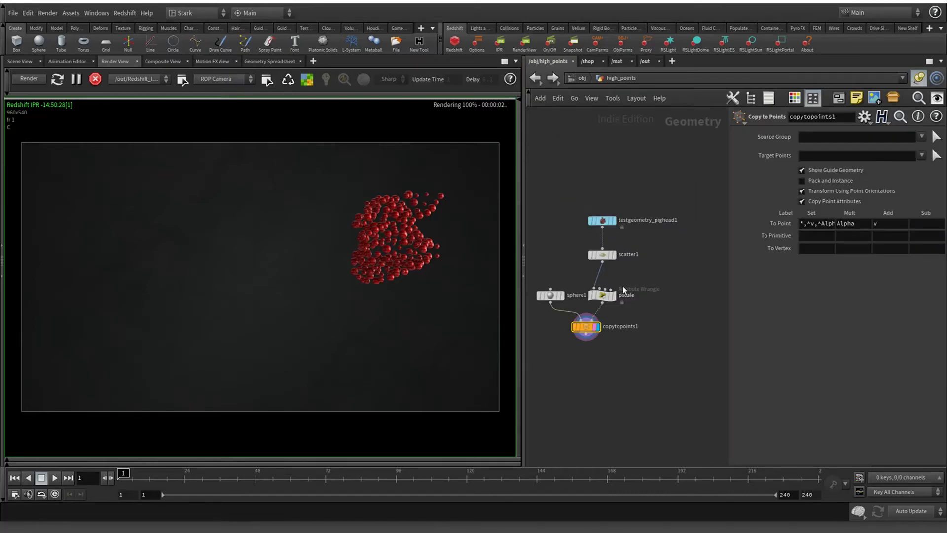
pyautogui.scroll(3, 617, 275)
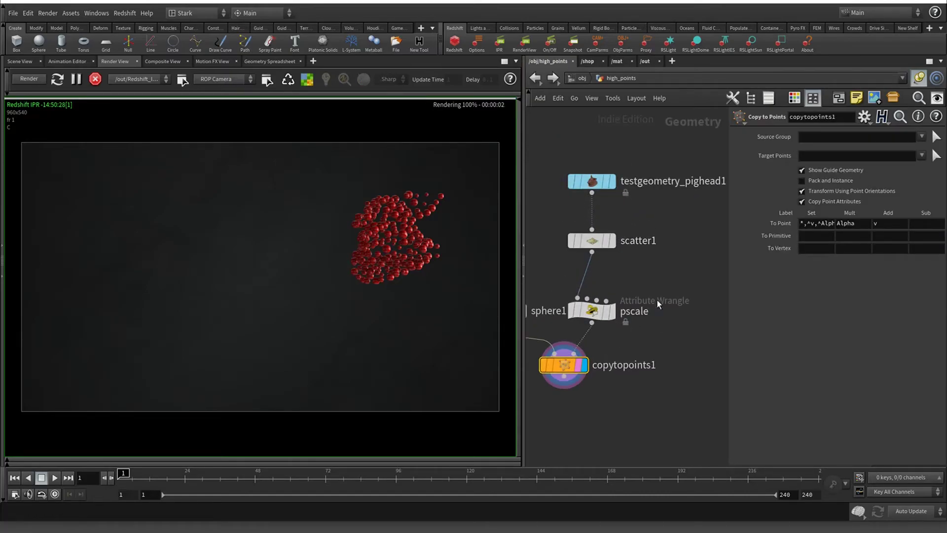
pyautogui.moveTo(662, 291); pyautogui.dragTo(694, 228, button='middle')
pyautogui.click(626, 248)
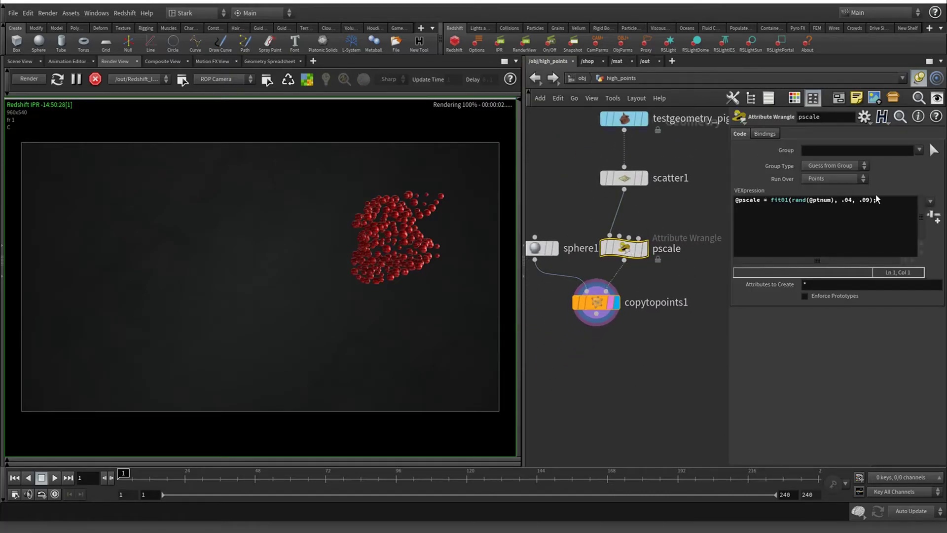
pyautogui.click(597, 307)
pyautogui.moveTo(602, 311)
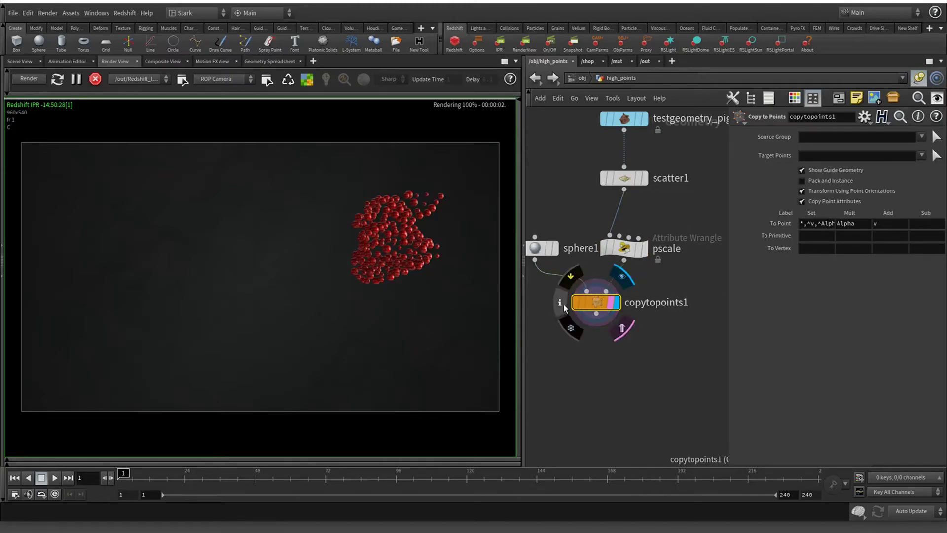
pyautogui.click(563, 305)
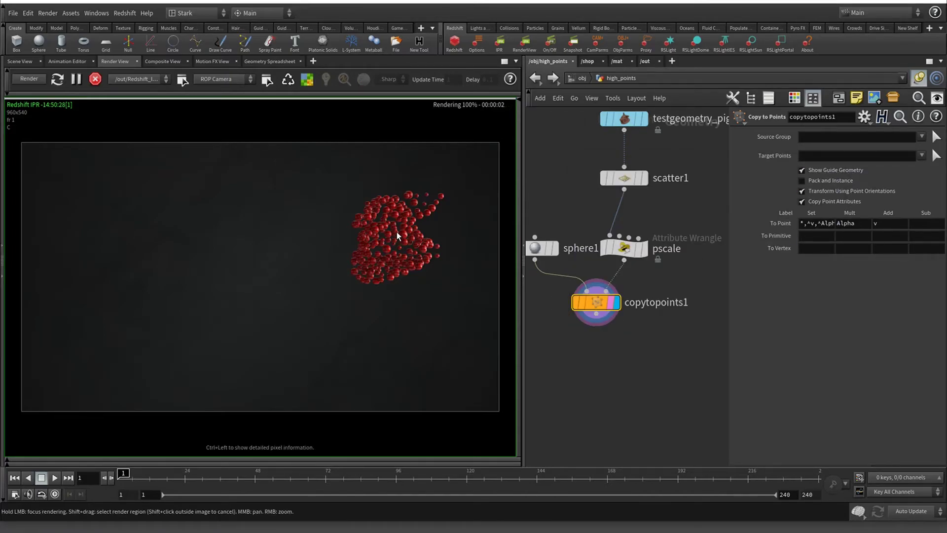
pyautogui.scroll(-1, 509, 292)
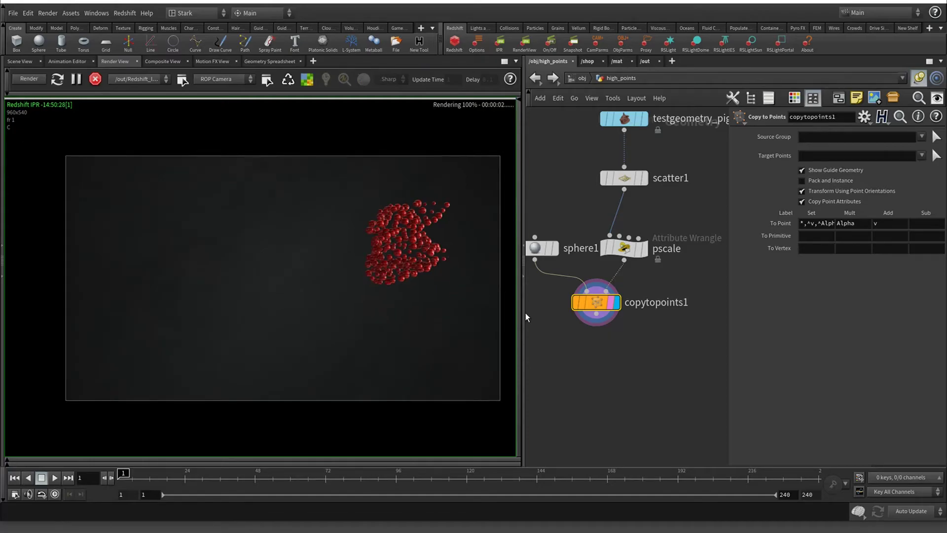
# - Return to object level in the scene viewport and examine the pscale wrangle's expression inside lazy_points
pyautogui.click(533, 77)
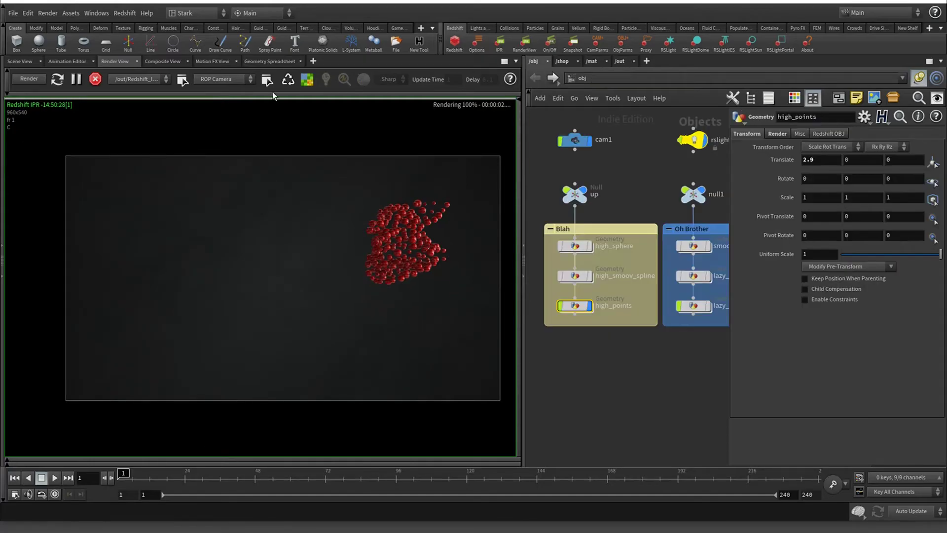
pyautogui.click(22, 62)
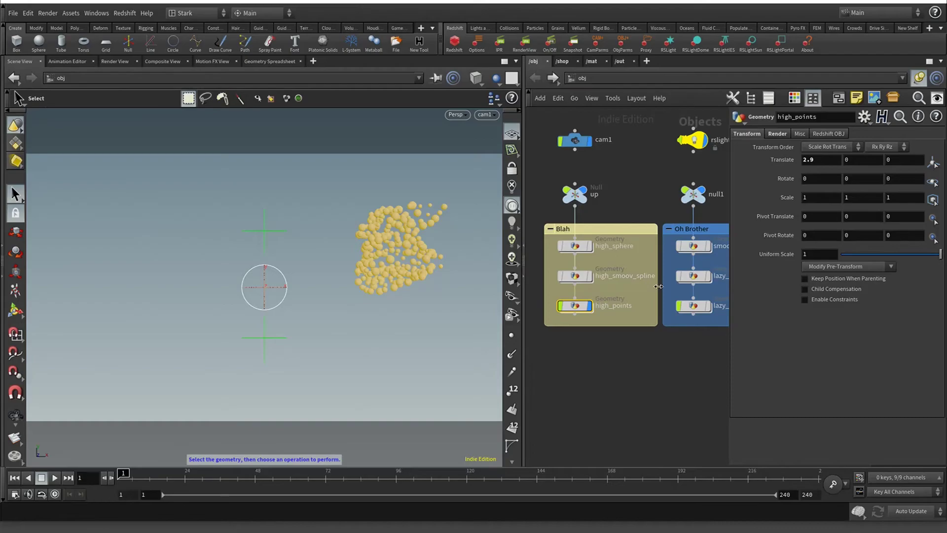
pyautogui.doubleClick(693, 306)
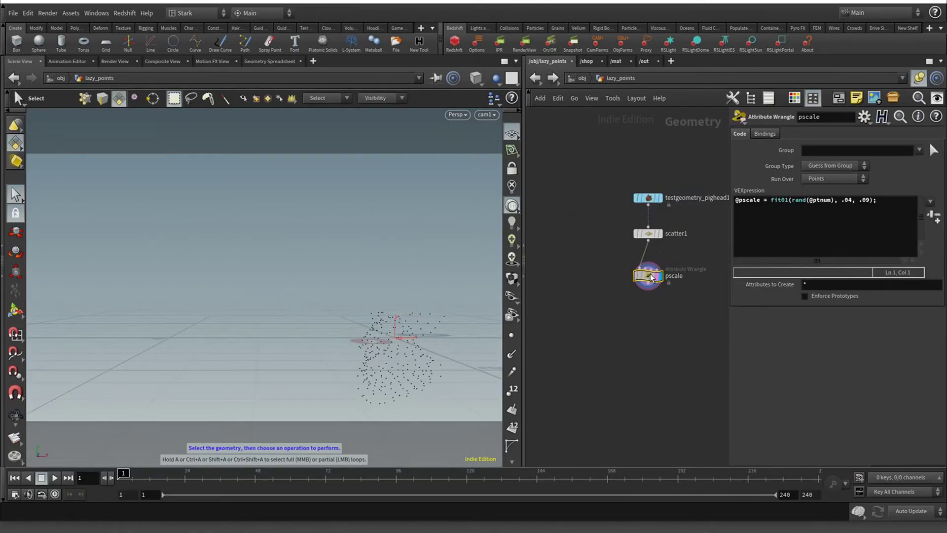
pyautogui.moveTo(652, 281)
pyautogui.click(535, 78)
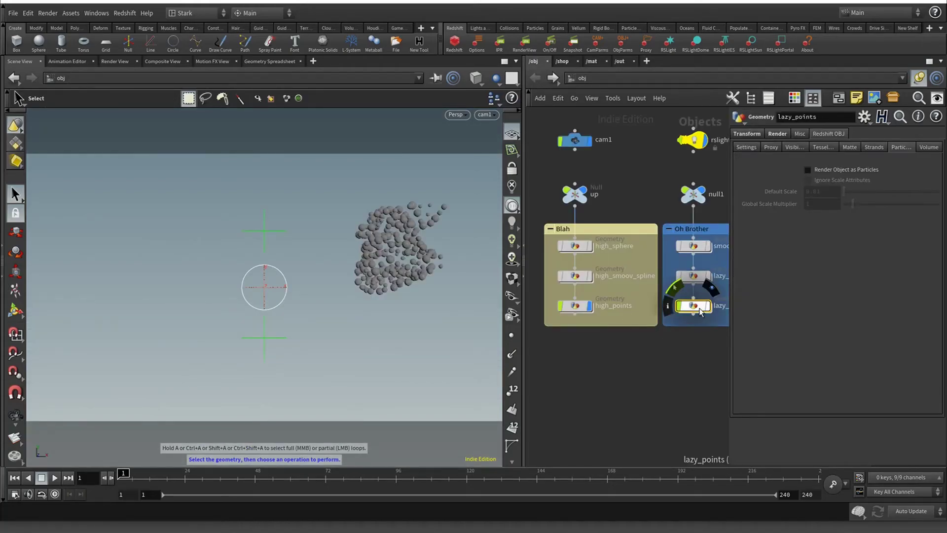
# - Enable Render Object as Particles on lazy_points, display the object, and view its particles in the render view
pyautogui.click(816, 171)
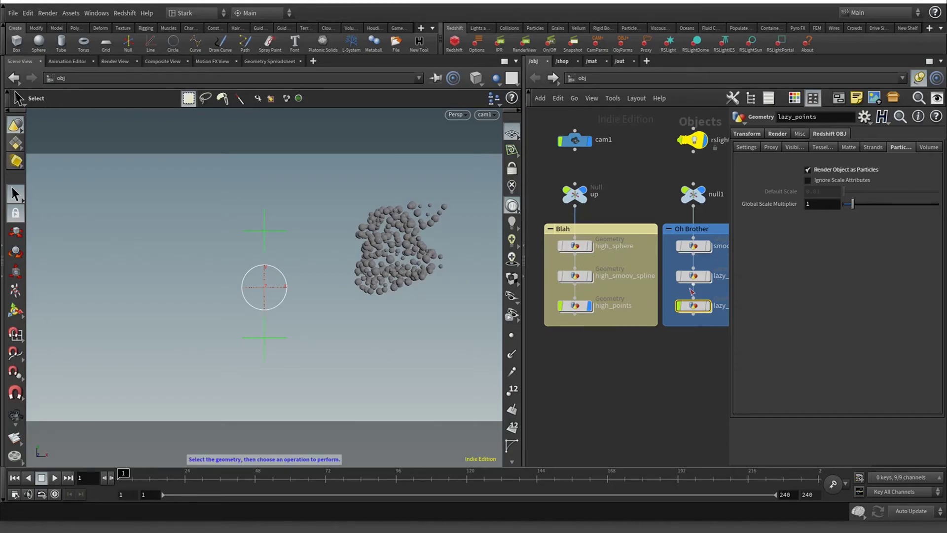
pyautogui.click(712, 308)
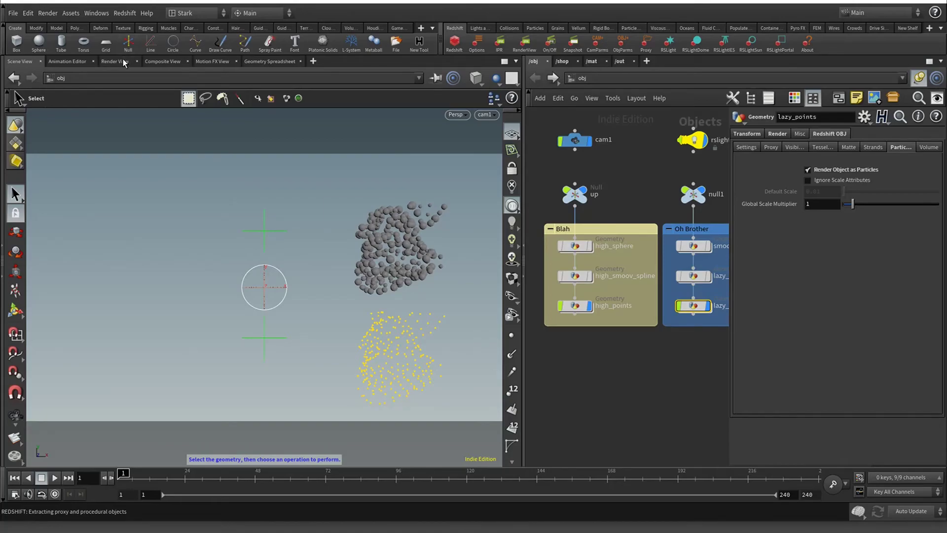
pyautogui.click(104, 62)
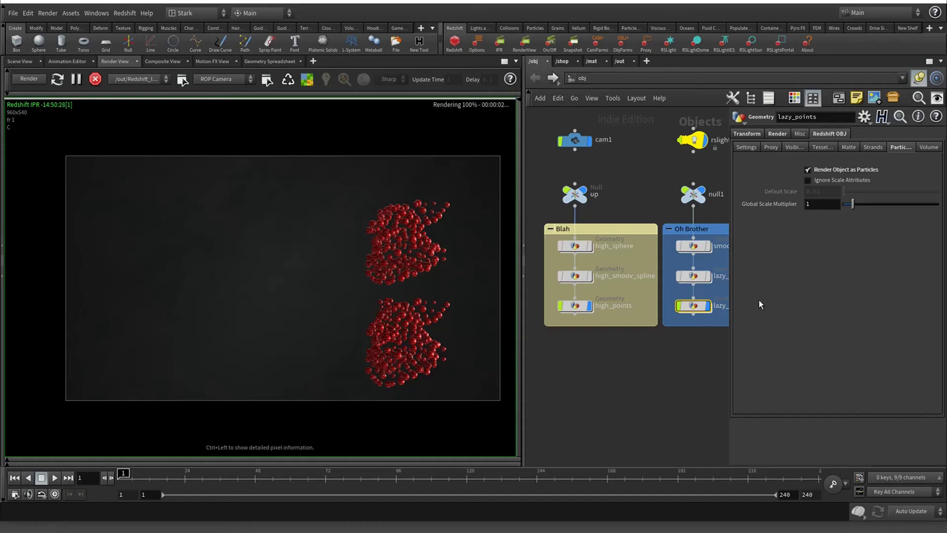
# - Toggle high_points off and back on, hide lazy_points, and start a new render showing only high_points
pyautogui.moveTo(590, 308)
pyautogui.click(557, 288)
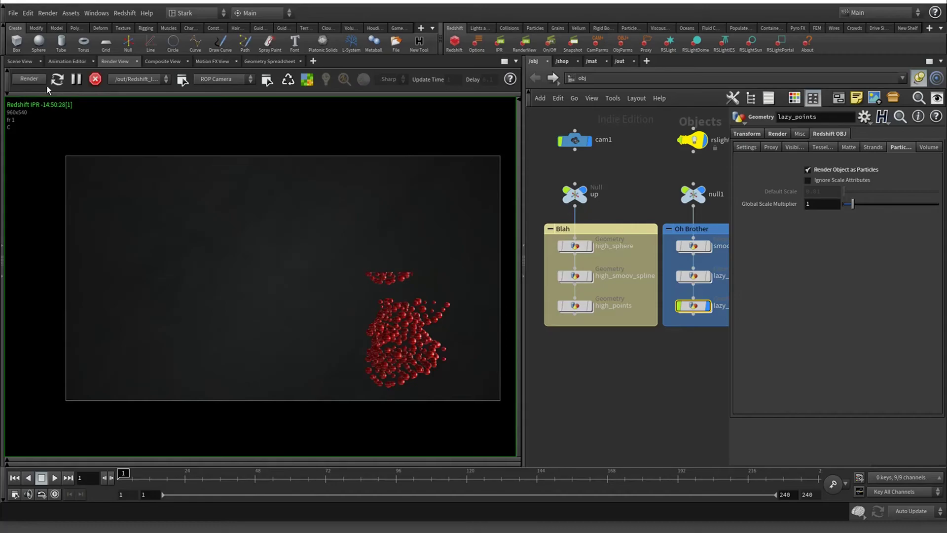
pyautogui.moveTo(586, 301)
pyautogui.click(557, 288)
pyautogui.moveTo(700, 322)
pyautogui.click(675, 288)
pyautogui.click(25, 80)
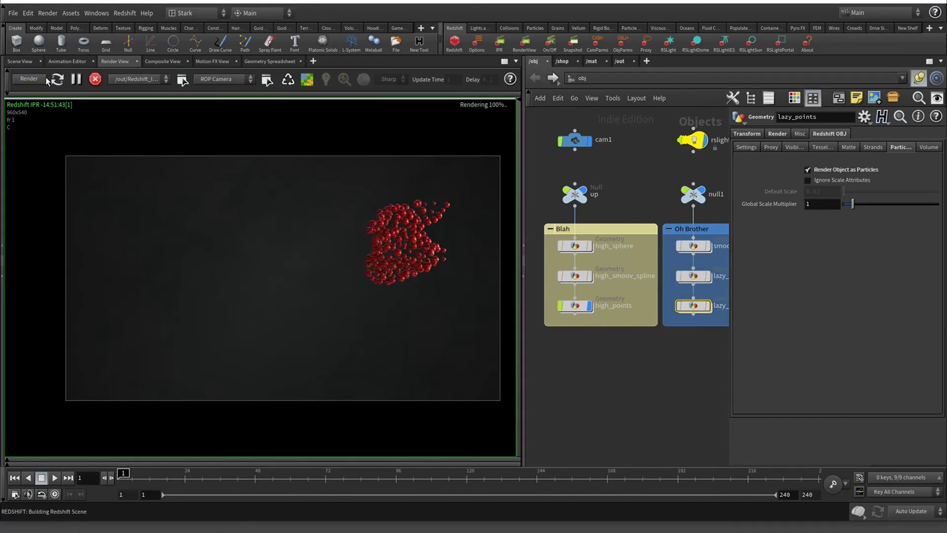
# - Display lazy_points and all sphere and spline objects, and compare the complete render with the scene viewport geometry
pyautogui.moveTo(680, 307)
pyautogui.click(709, 306)
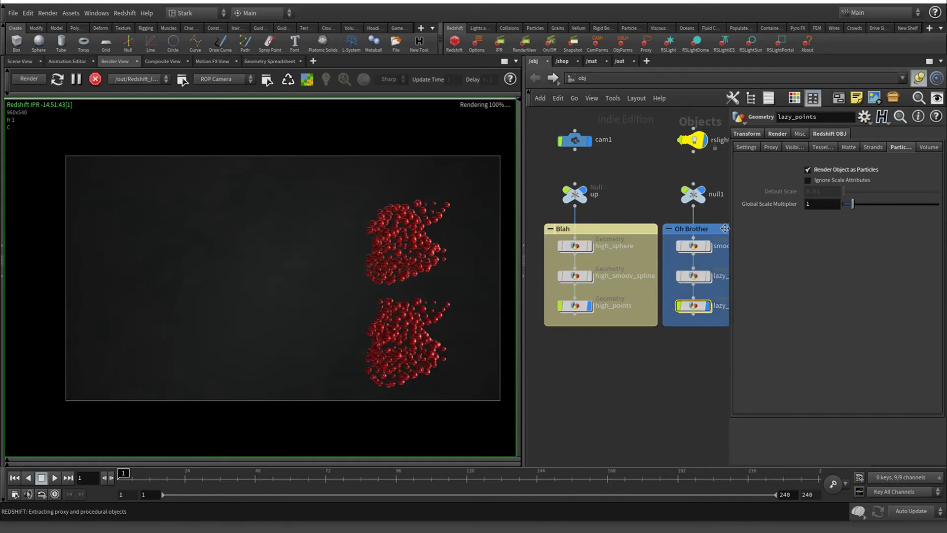
pyautogui.moveTo(533, 218); pyautogui.dragTo(715, 294)
pyautogui.click(587, 279)
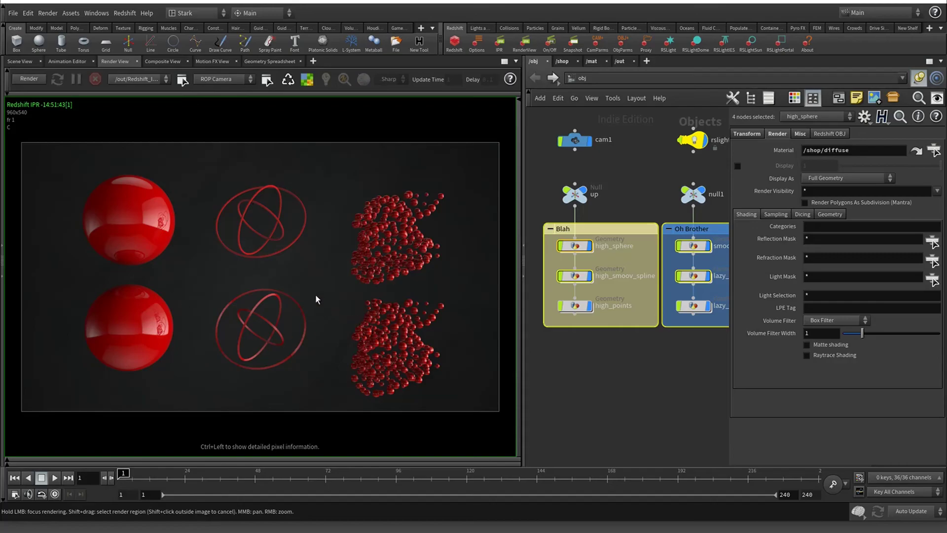
pyautogui.click(19, 62)
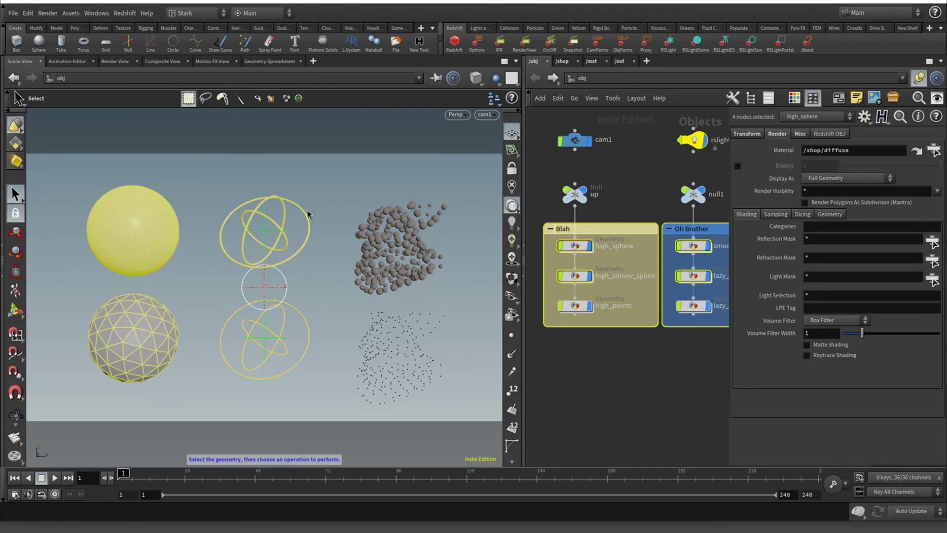
pyautogui.click(115, 61)
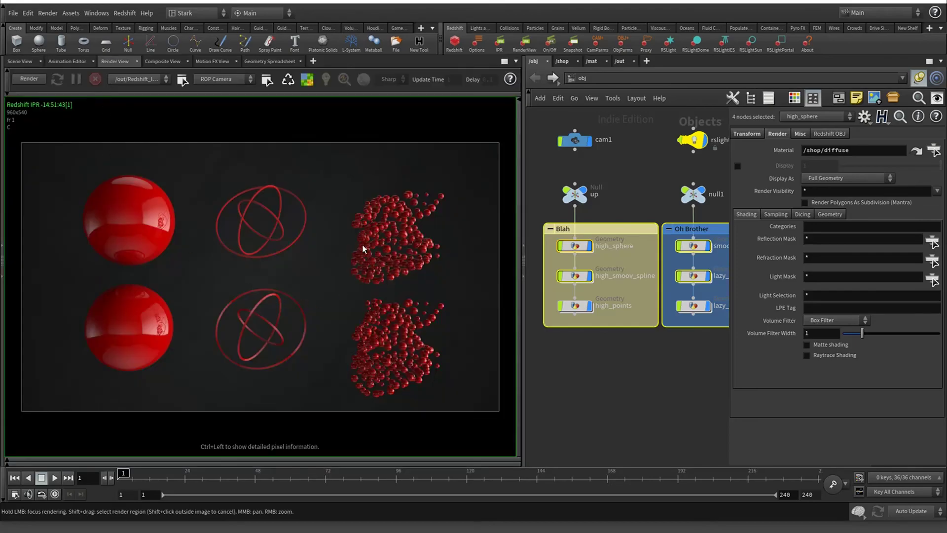